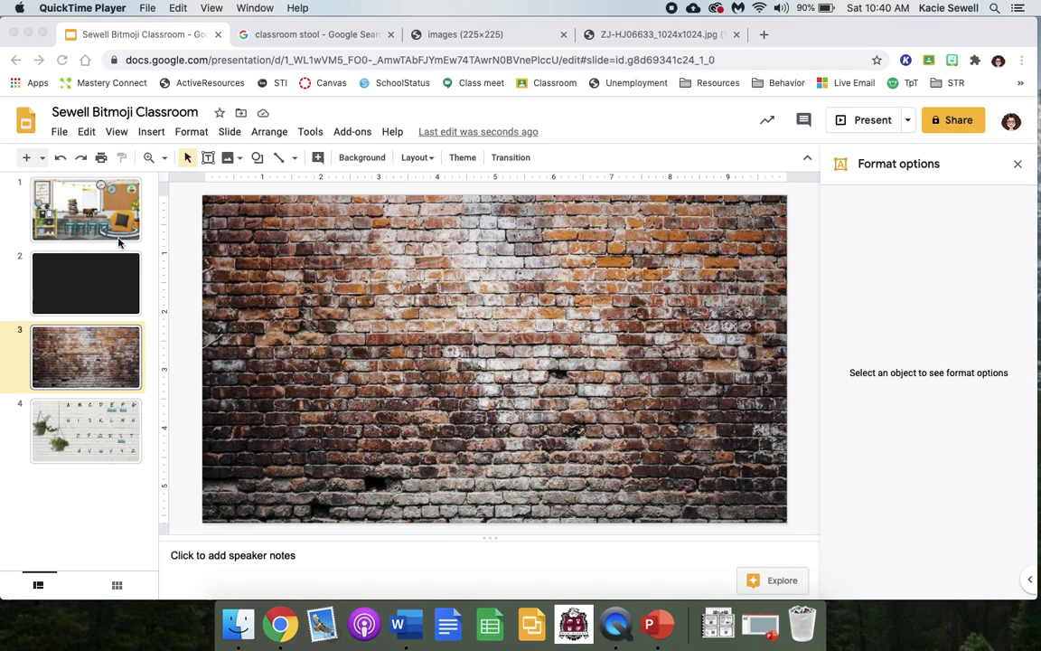
- Examine the finished classroom on slide 1, including its bookshelf and bulletin board objects, and compare it with the blank slide 2
click(87, 206)
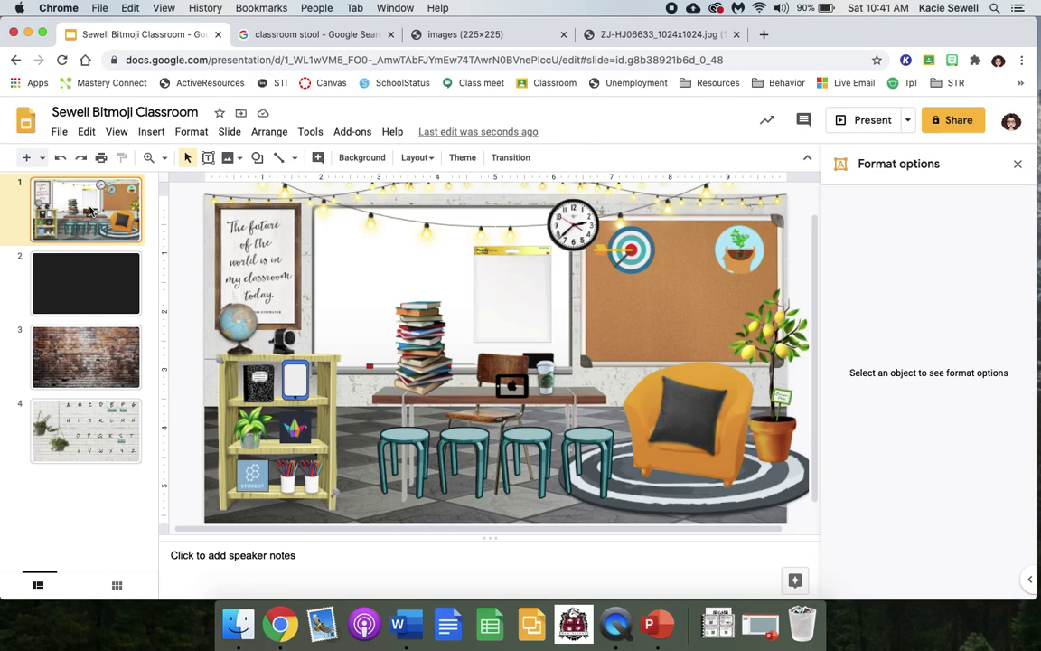
click(123, 300)
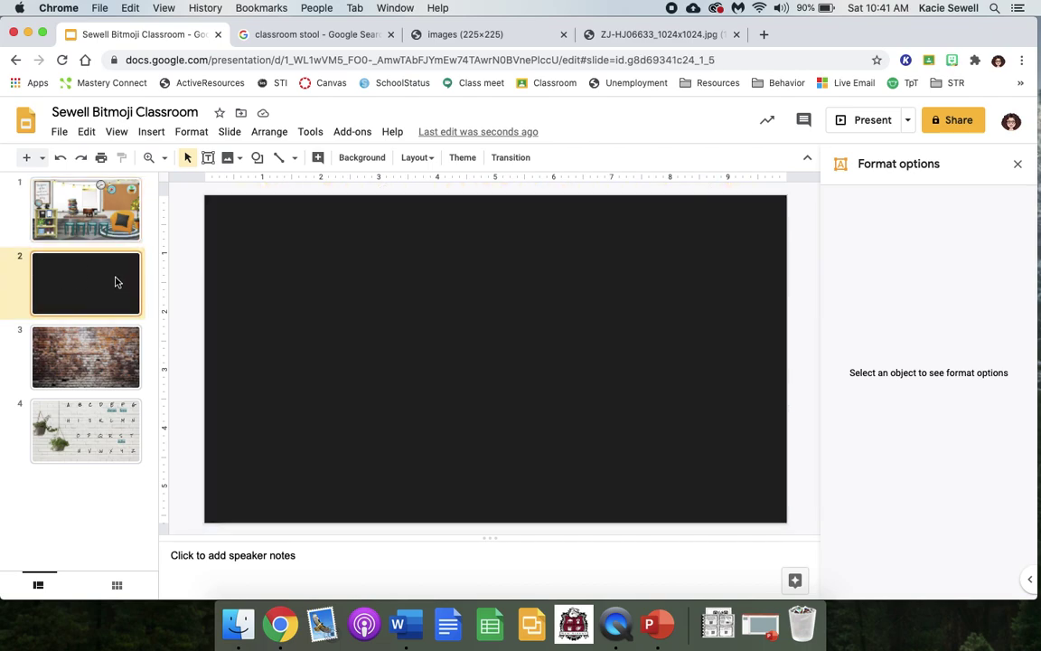
click(114, 206)
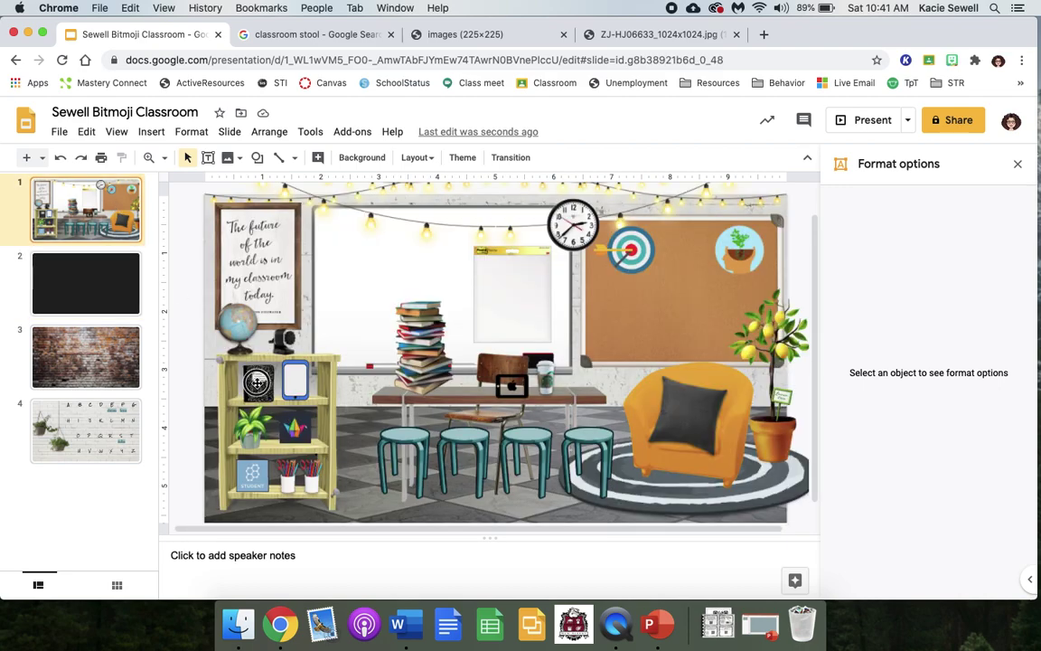
click(257, 385)
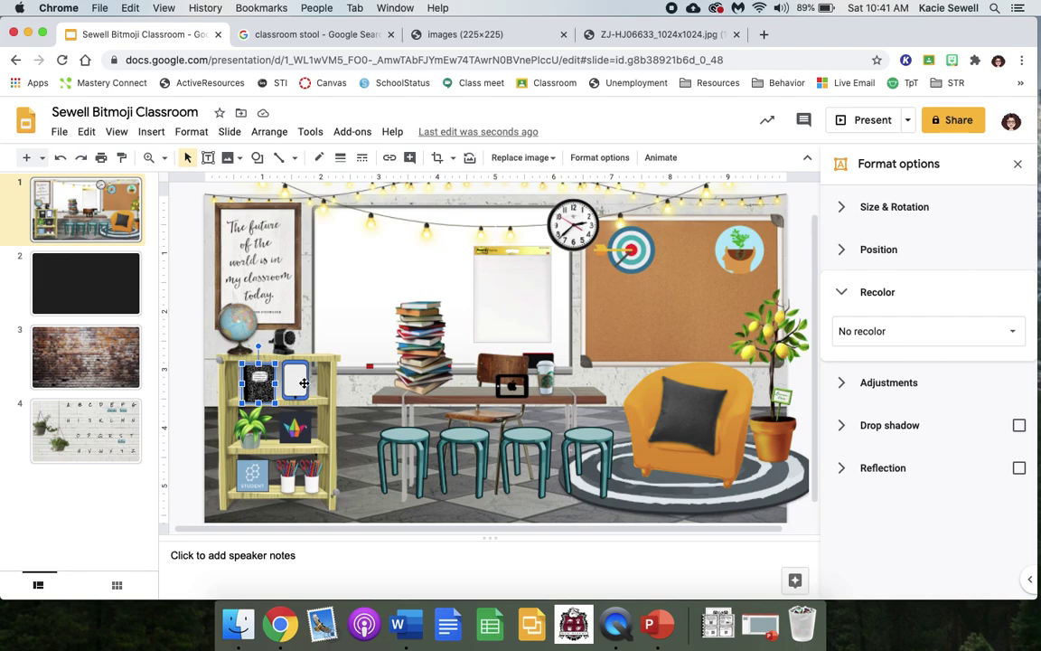
click(303, 383)
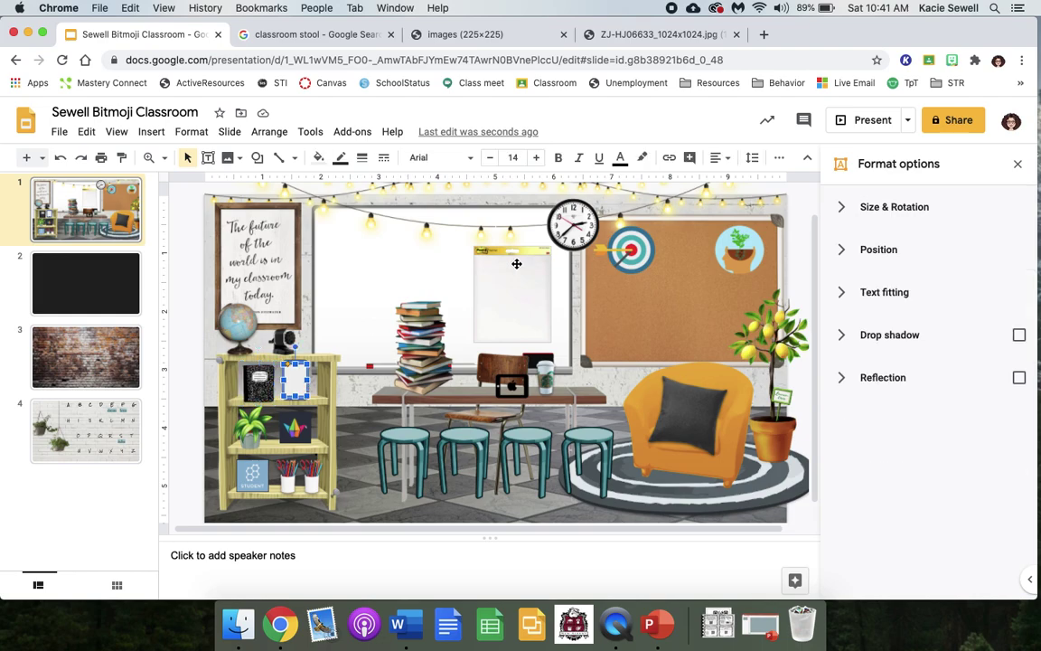
click(625, 254)
click(739, 249)
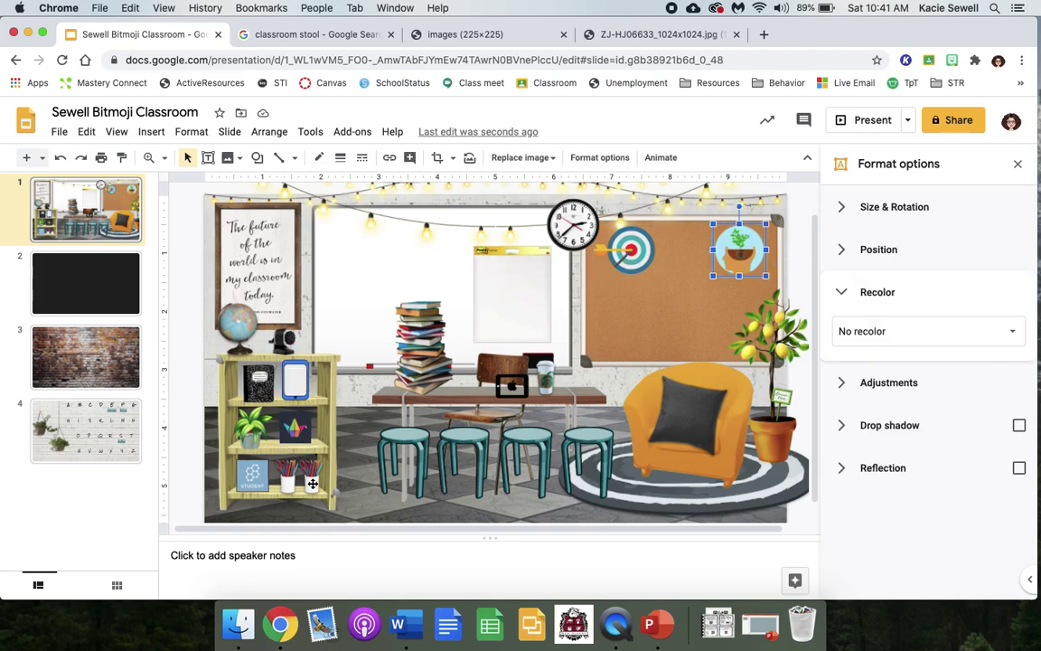
click(269, 479)
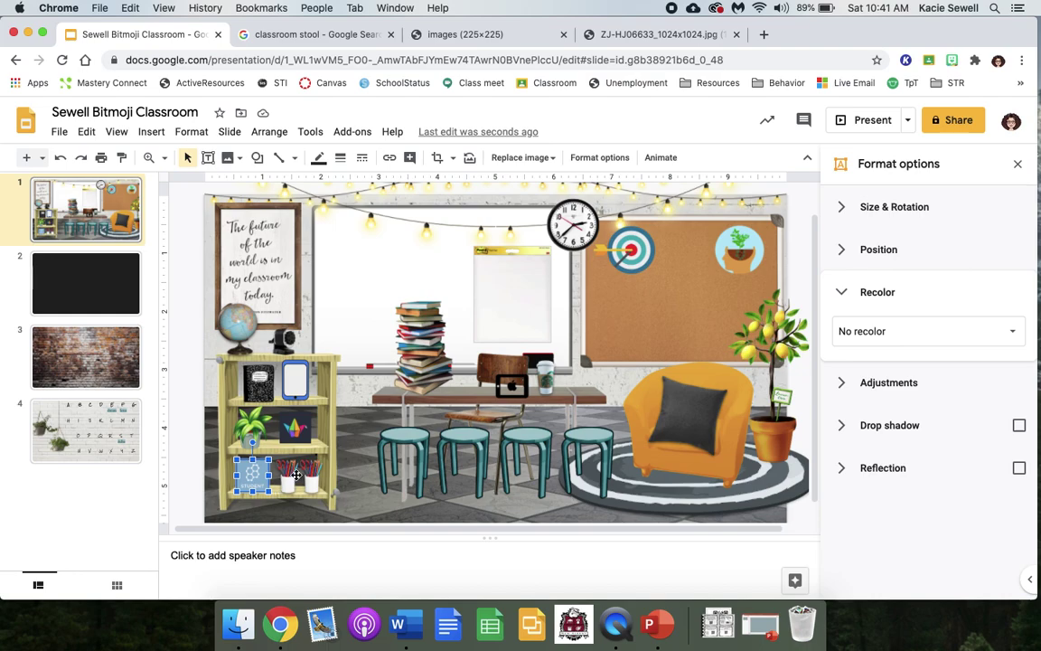
key(Tab)
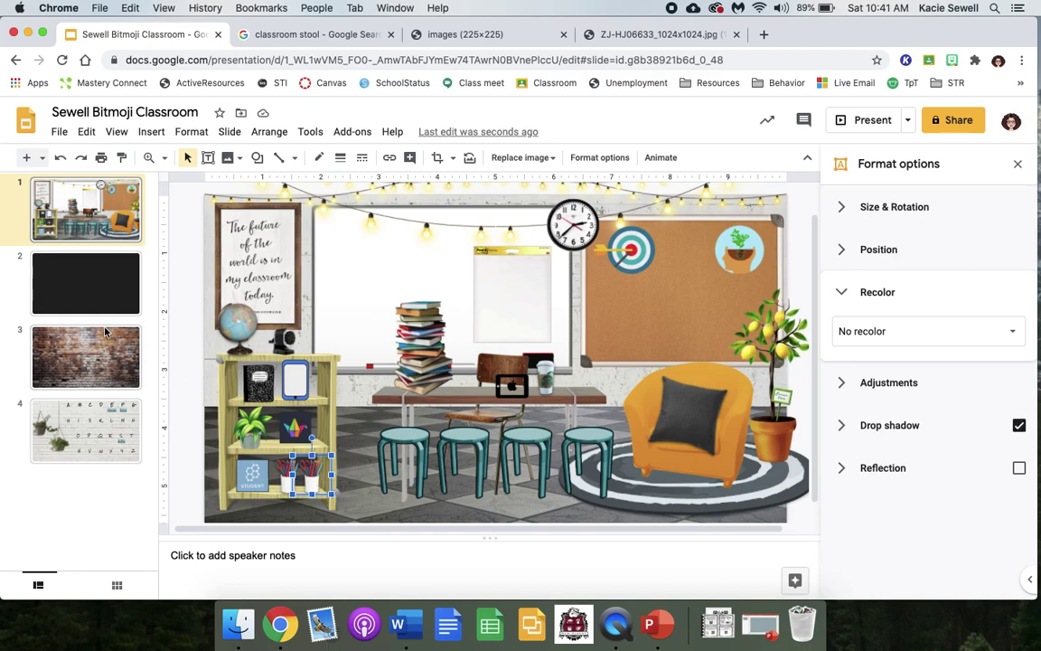
click(102, 286)
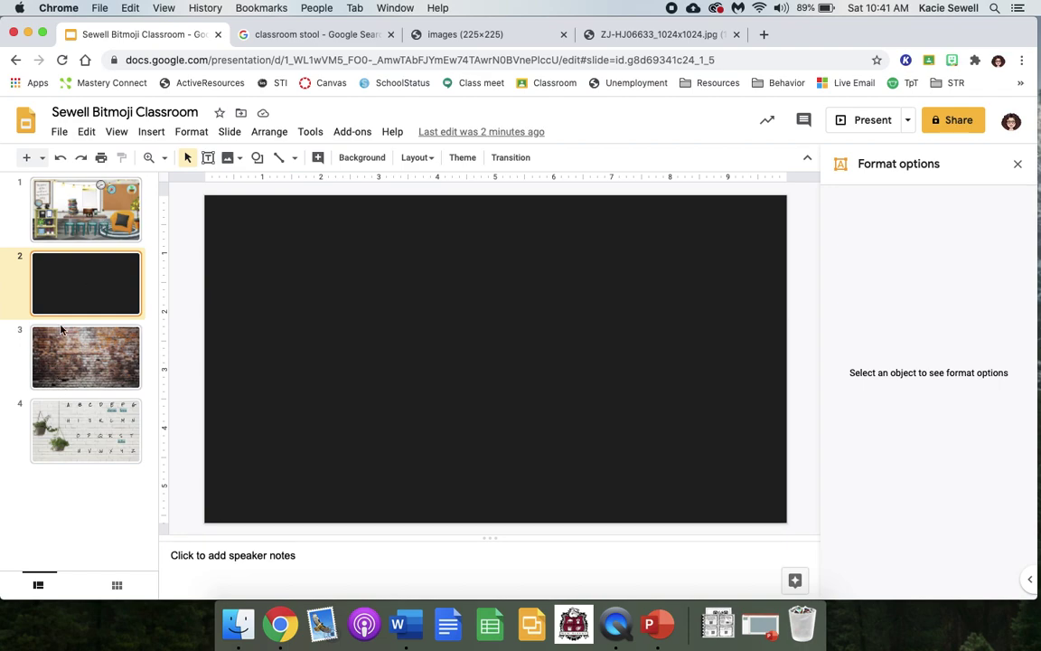
click(95, 208)
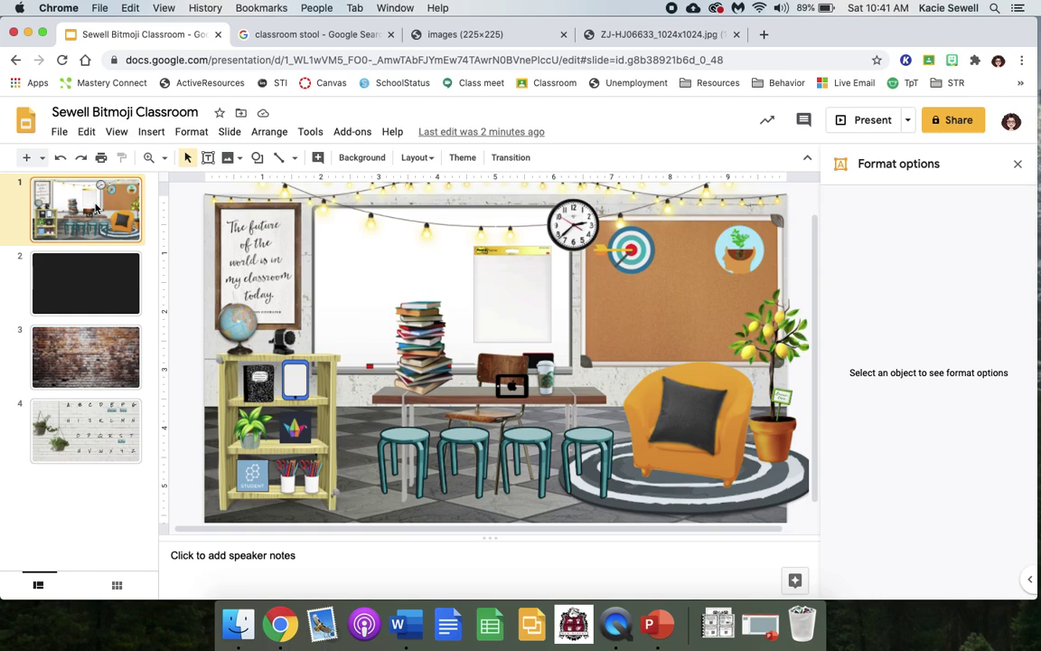
- Copy the brick wall image open in the browser and paste it onto the blank slide 2
click(81, 264)
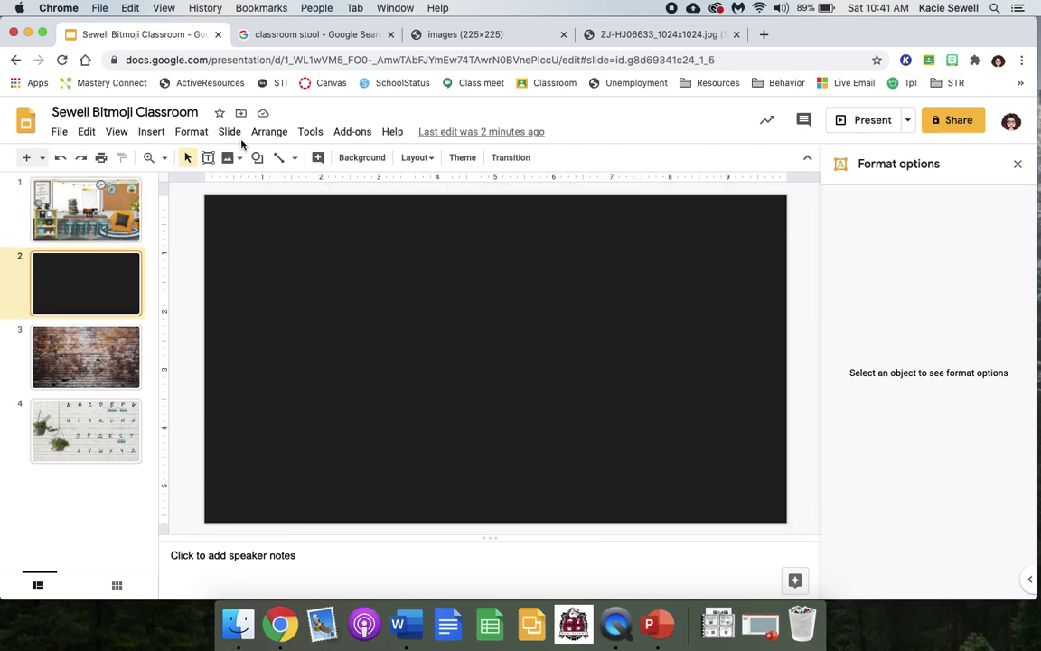
click(309, 38)
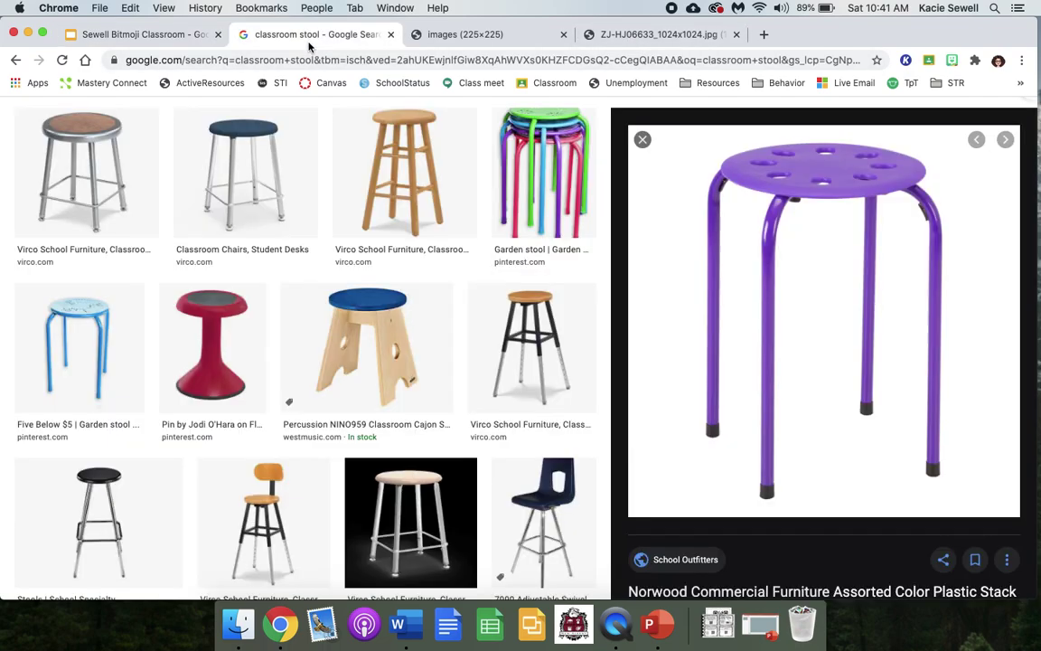
scroll(274, 239, up, 3)
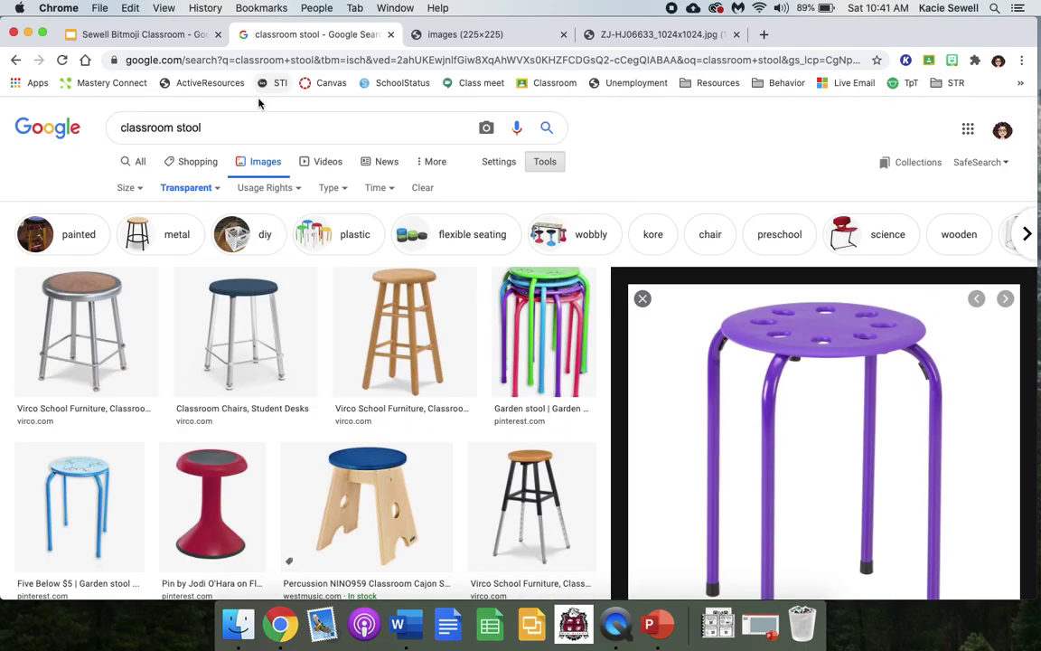
click(610, 41)
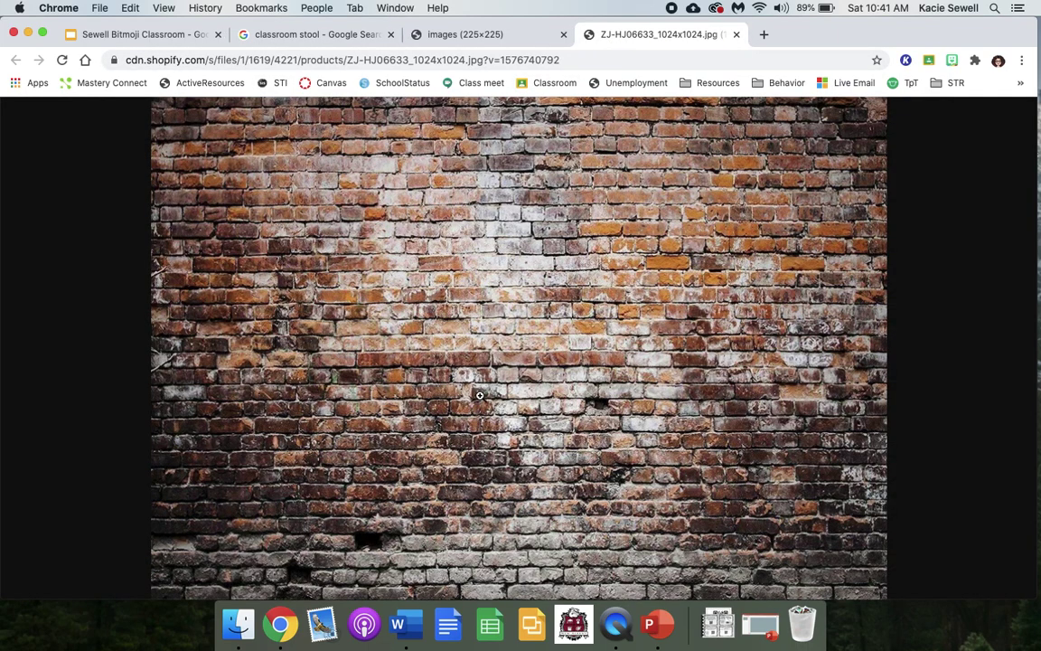
right_click(485, 363)
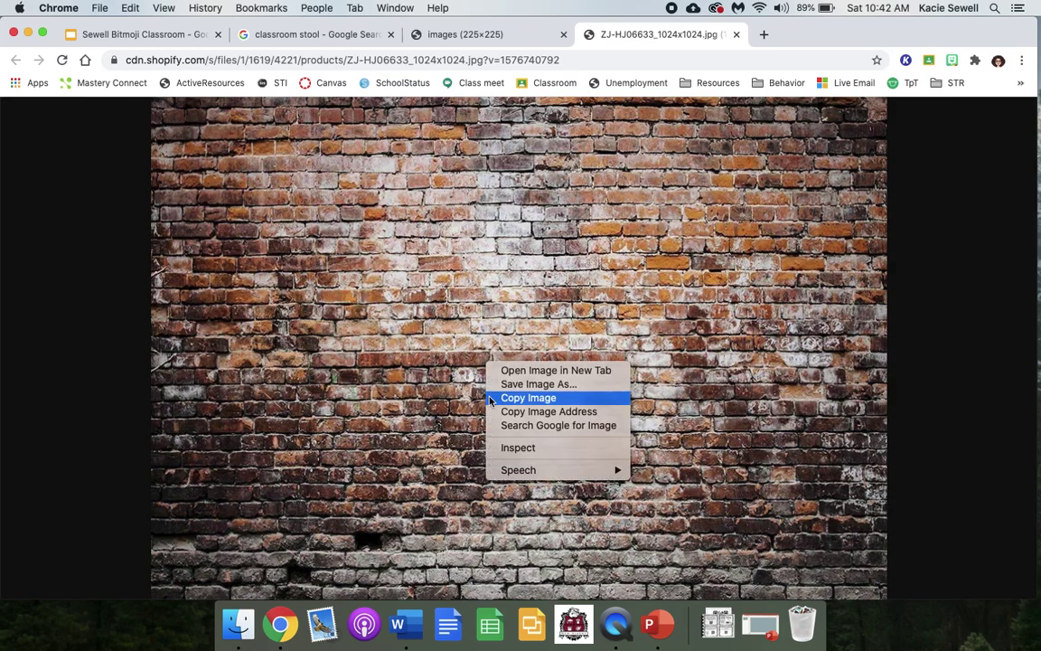
click(491, 398)
click(167, 36)
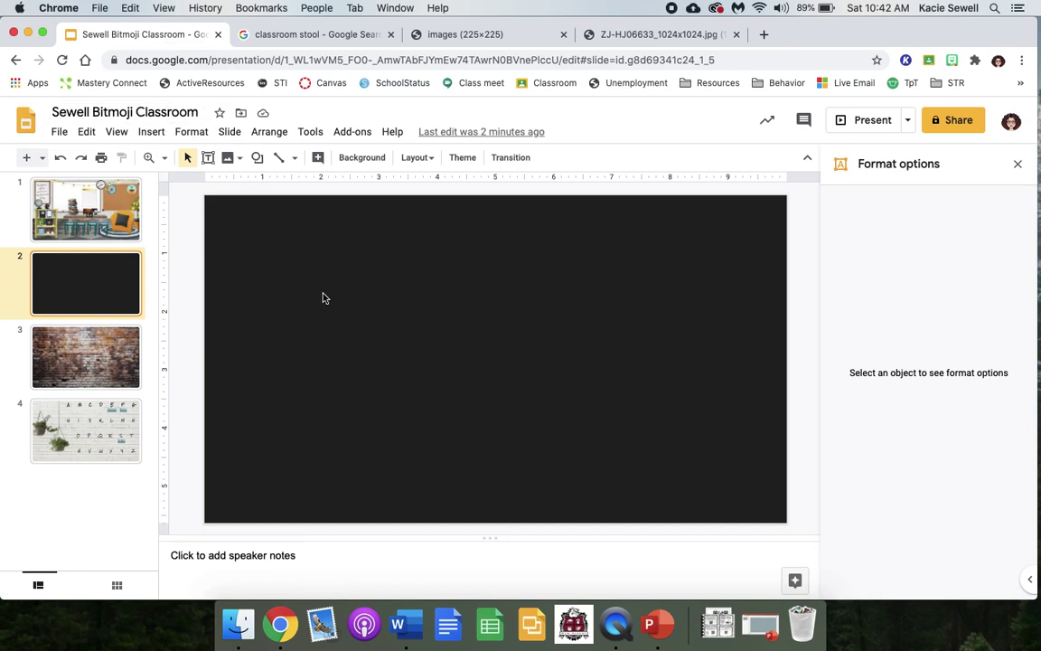
right_click(323, 296)
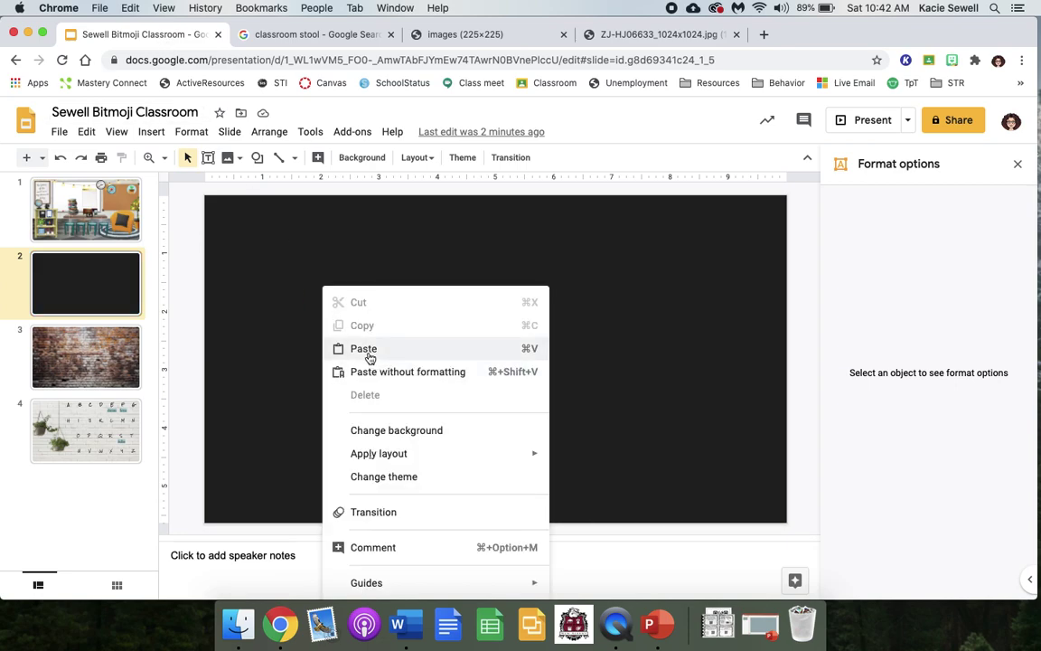
click(365, 350)
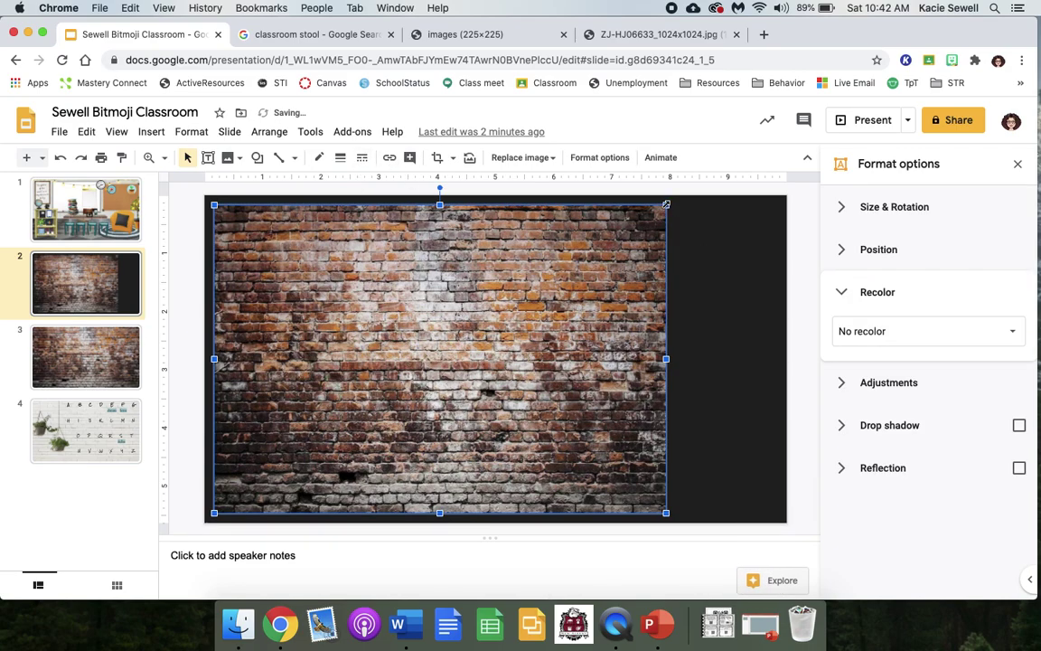
- Enlarge the brick wall image on slide 2 beyond the slide's full width and height, and shift it to the left
mouse_move(666, 205)
mouse_down()
mouse_move(621, 279)
mouse_move(686, 183)
mouse_move(631, 252)
mouse_move(665, 195)
mouse_up()
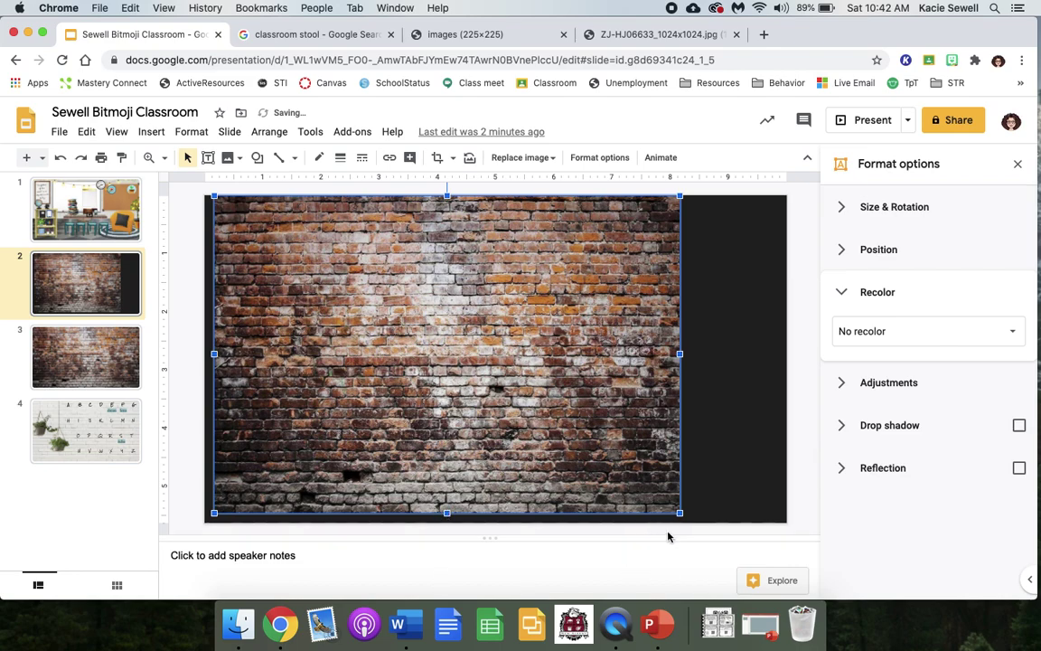
drag(679, 514, 787, 524)
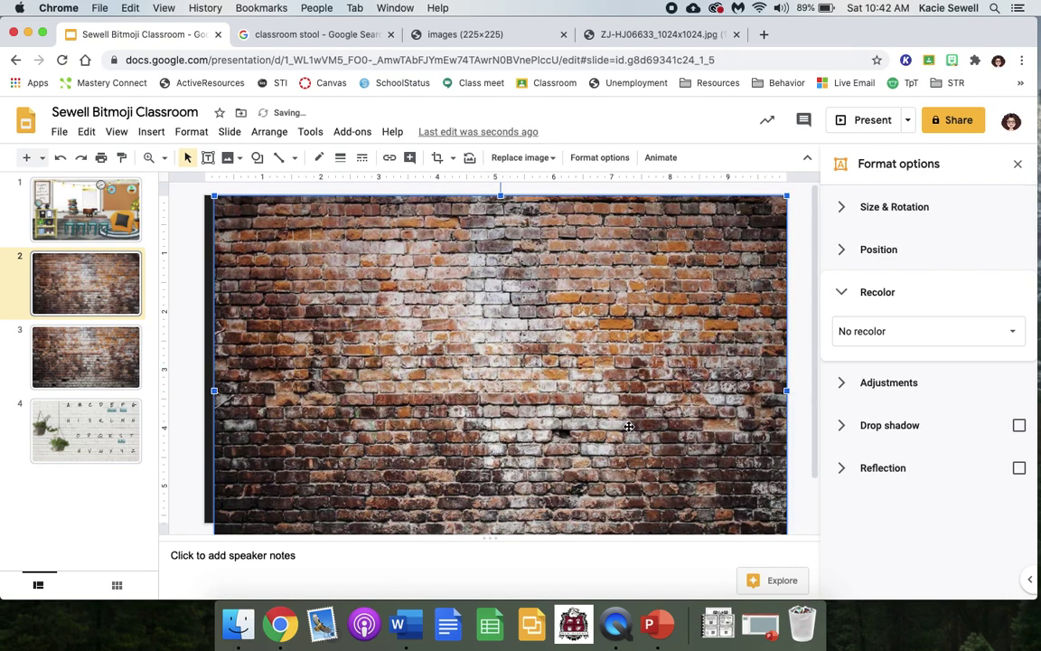
scroll(628, 426, down, 2)
scroll(407, 307, up, 2)
drag(211, 194, 188, 183)
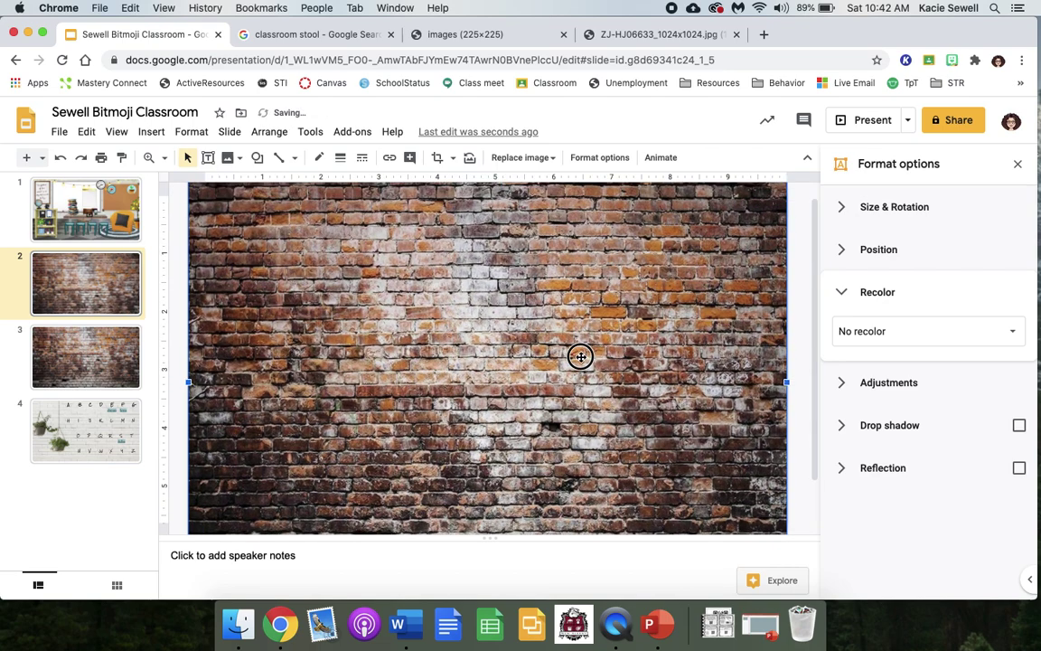
drag(580, 357, 501, 357)
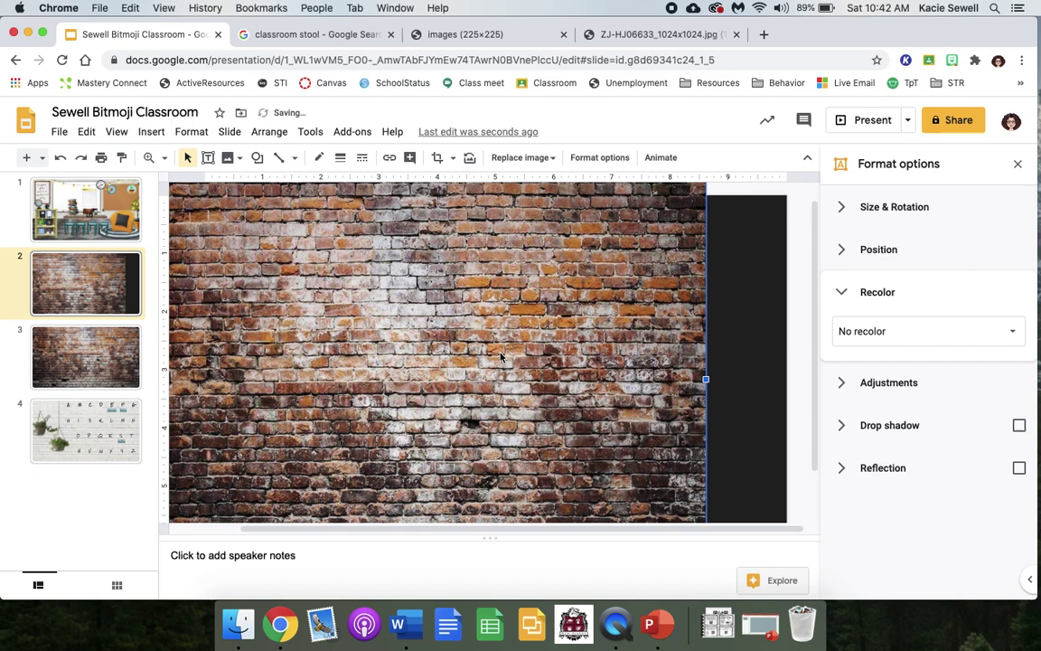
- Crop the brick wall image's top and bottom to the slide's edges, and move it back to the right to cover the whole slide
scroll(501, 357, up, 2)
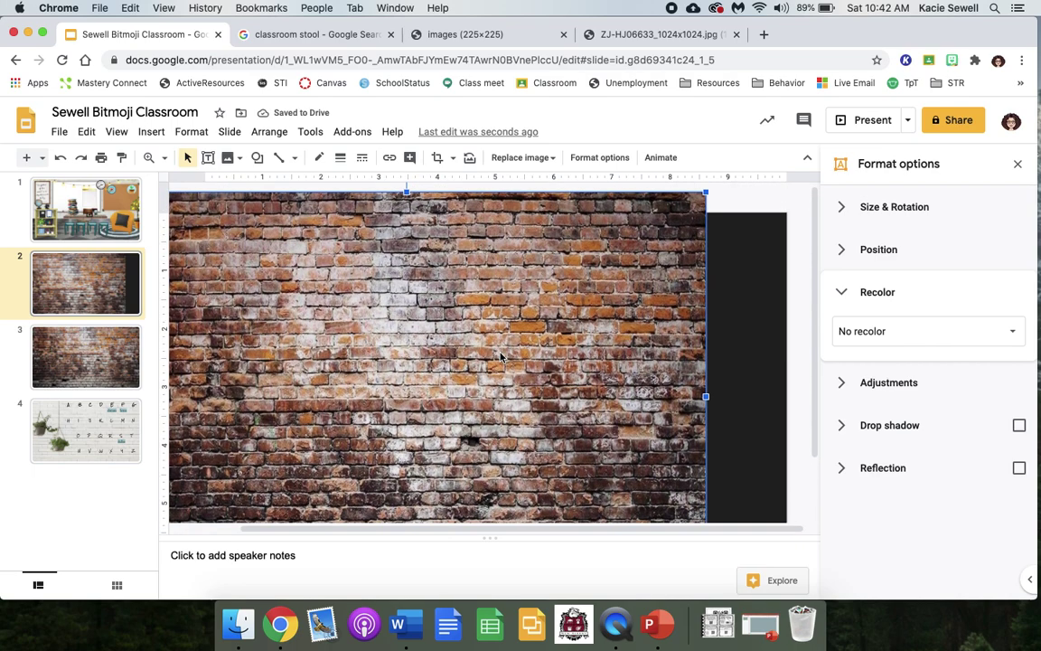
click(438, 158)
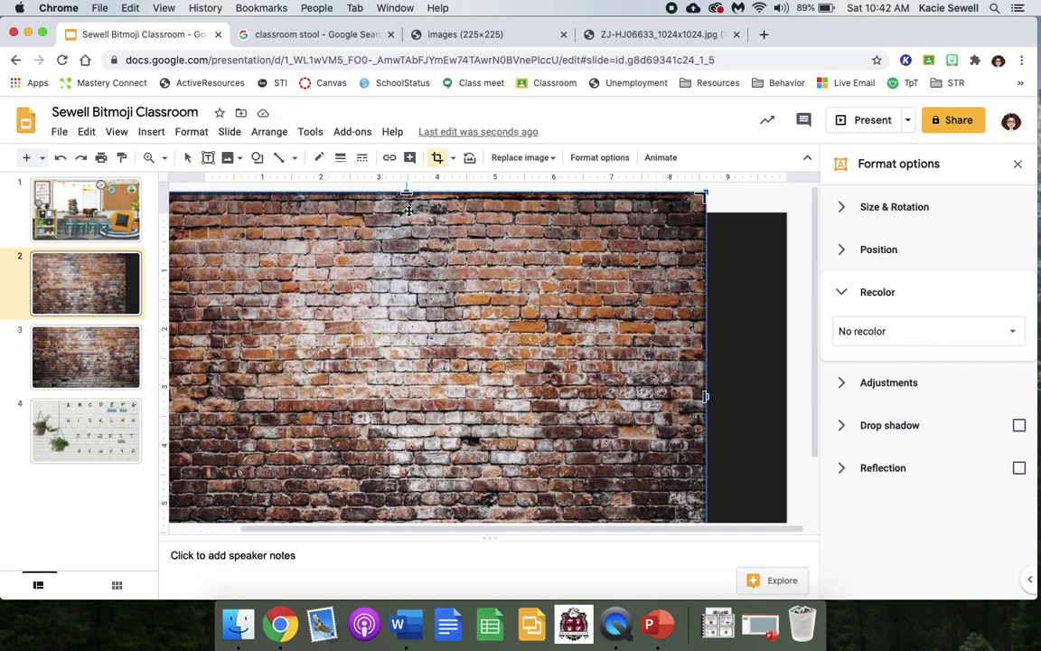
drag(407, 192, 407, 209)
scroll(380, 271, down, 5)
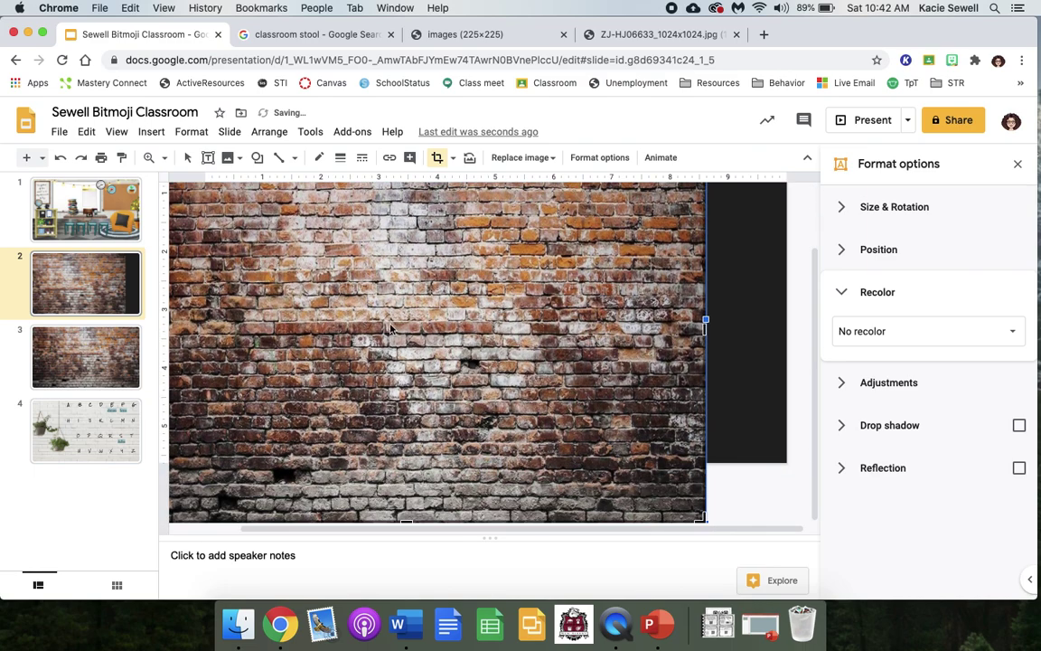
drag(406, 521, 407, 460)
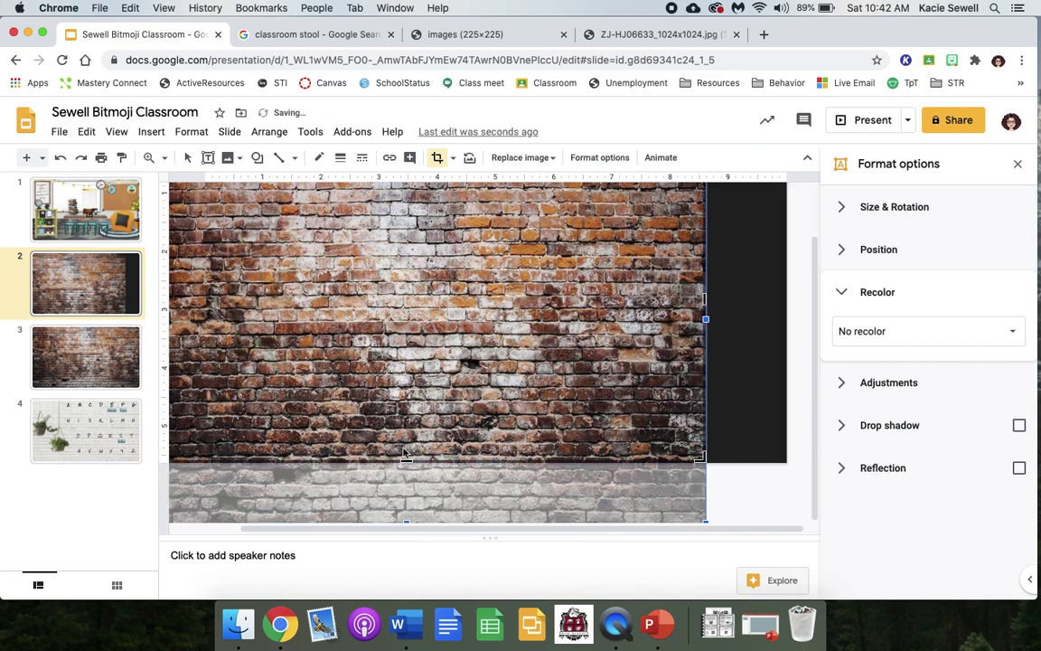
click(439, 157)
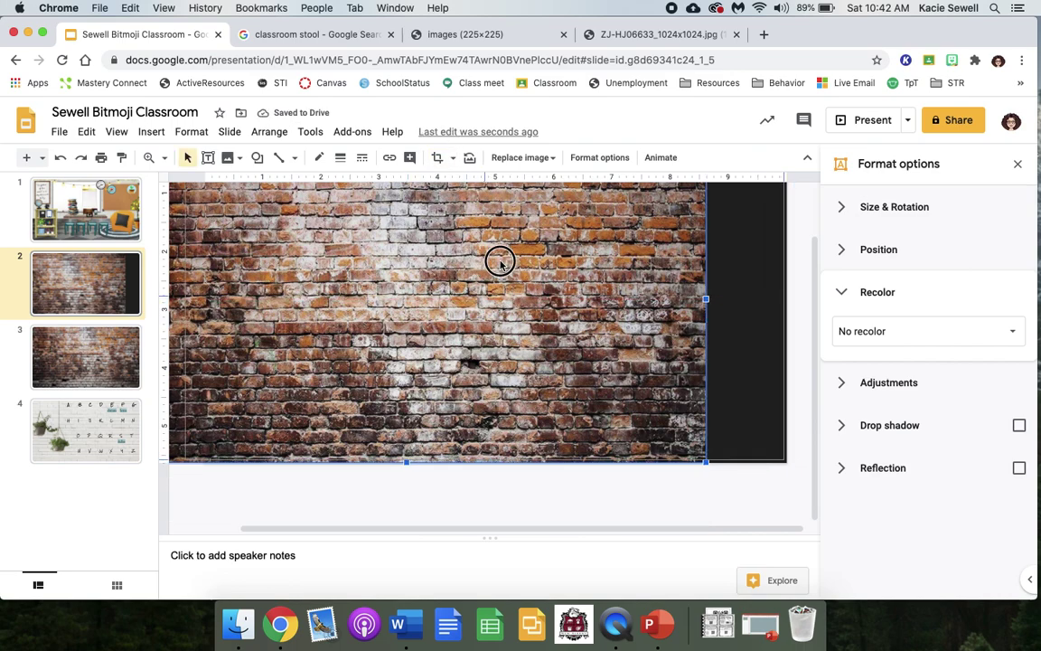
drag(500, 263, 504, 269)
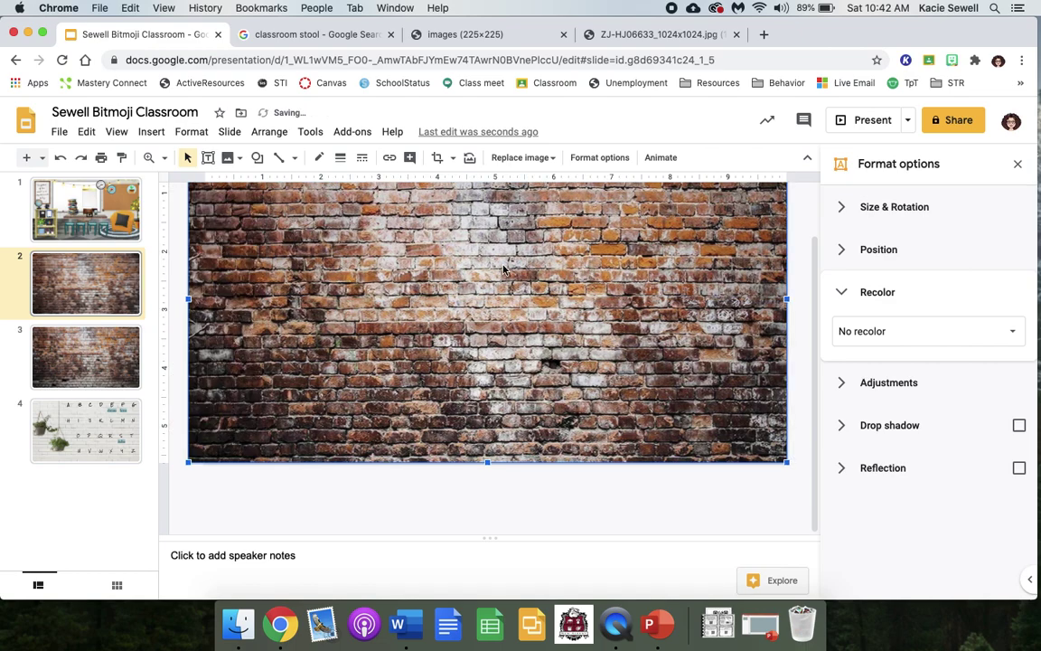
scroll(493, 281, up, 2)
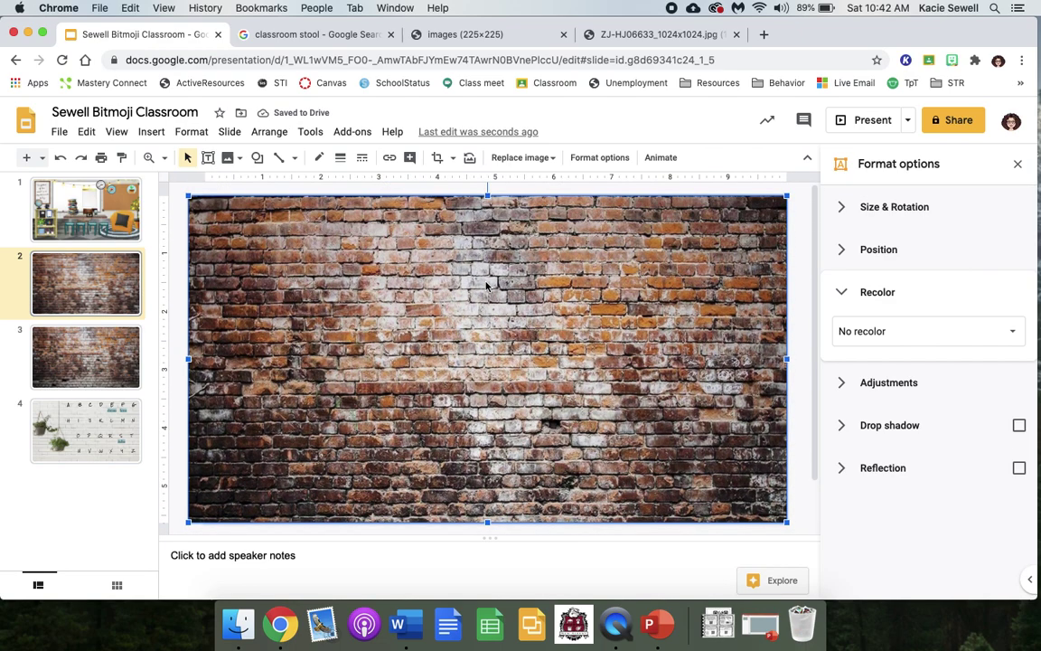
- Search Google Images for "wood floor background" in place of the classroom stool search
click(345, 36)
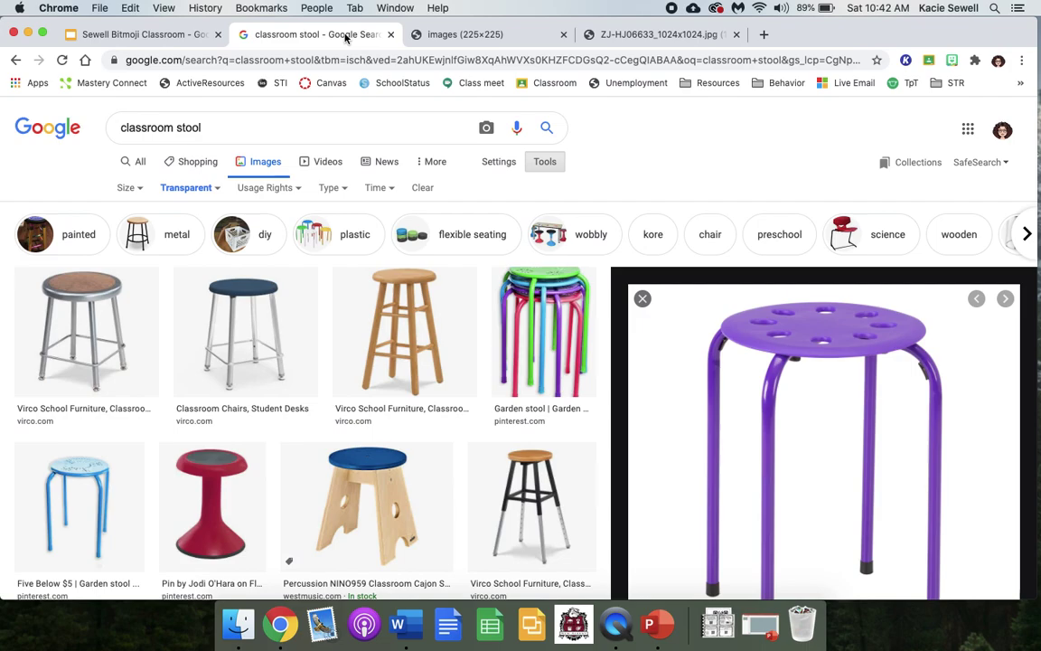
click(261, 125)
drag(269, 126, 50, 127)
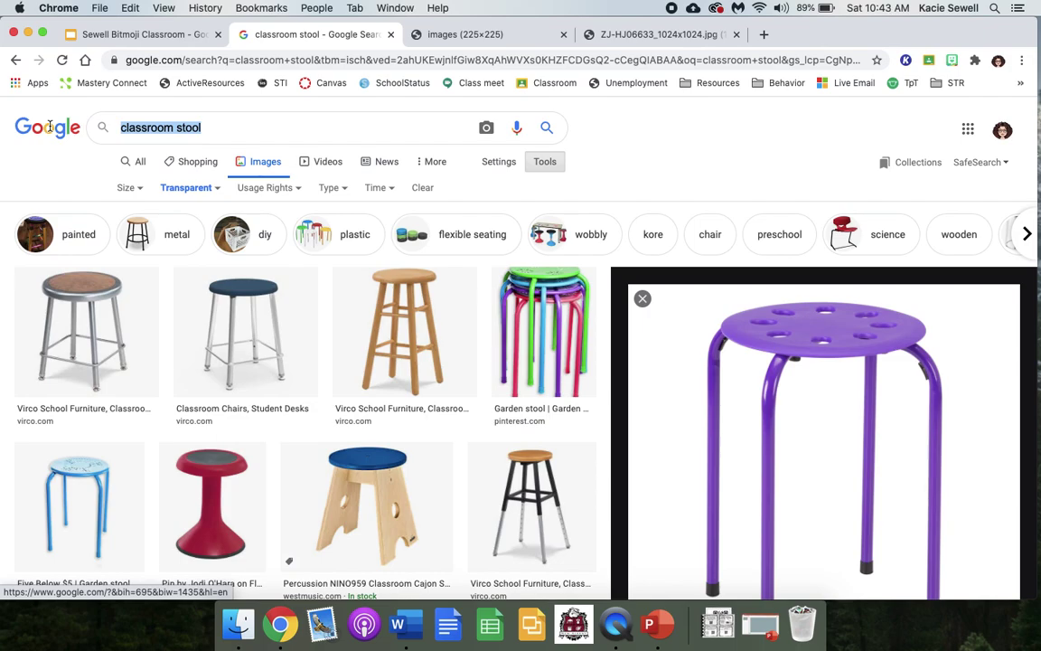
text(f)
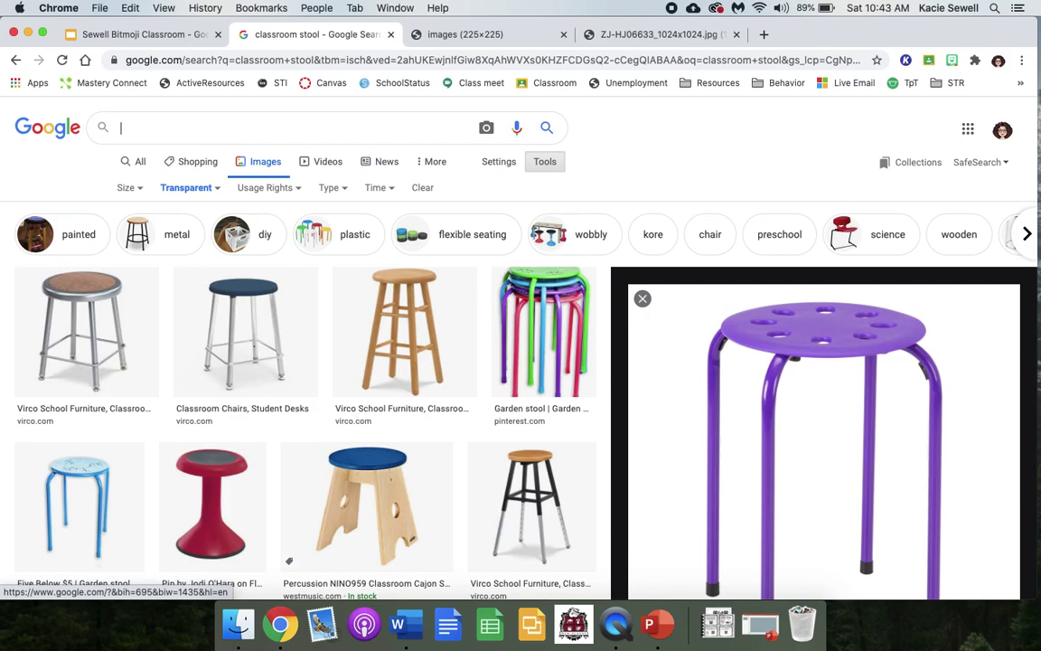
text(to)
key(BackSpace)
key(BackSpace)
text(wood )
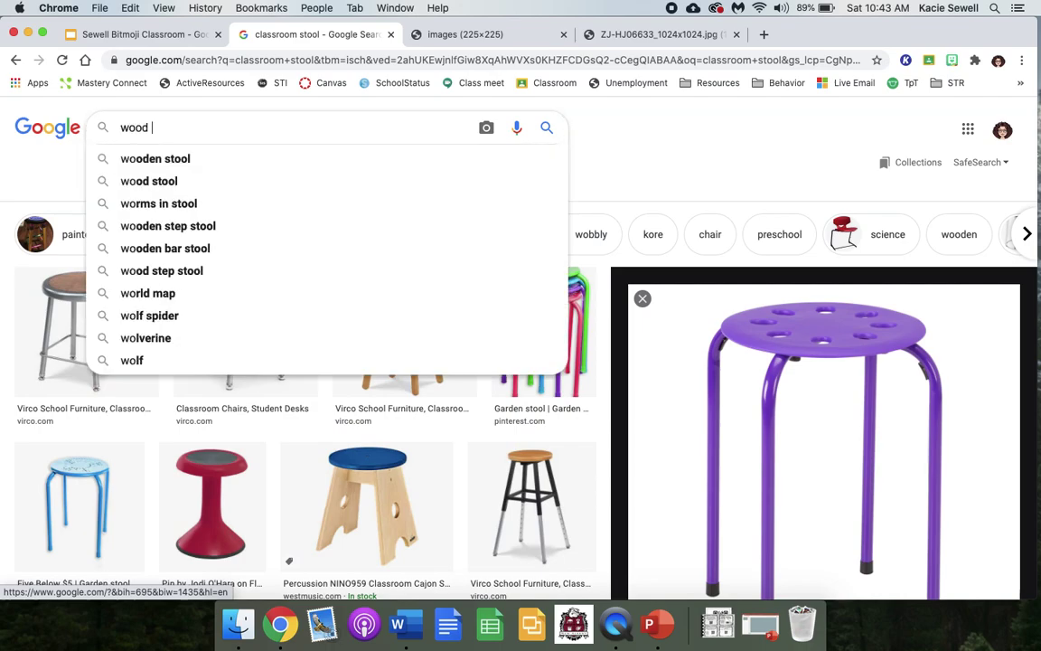
text(flooring)
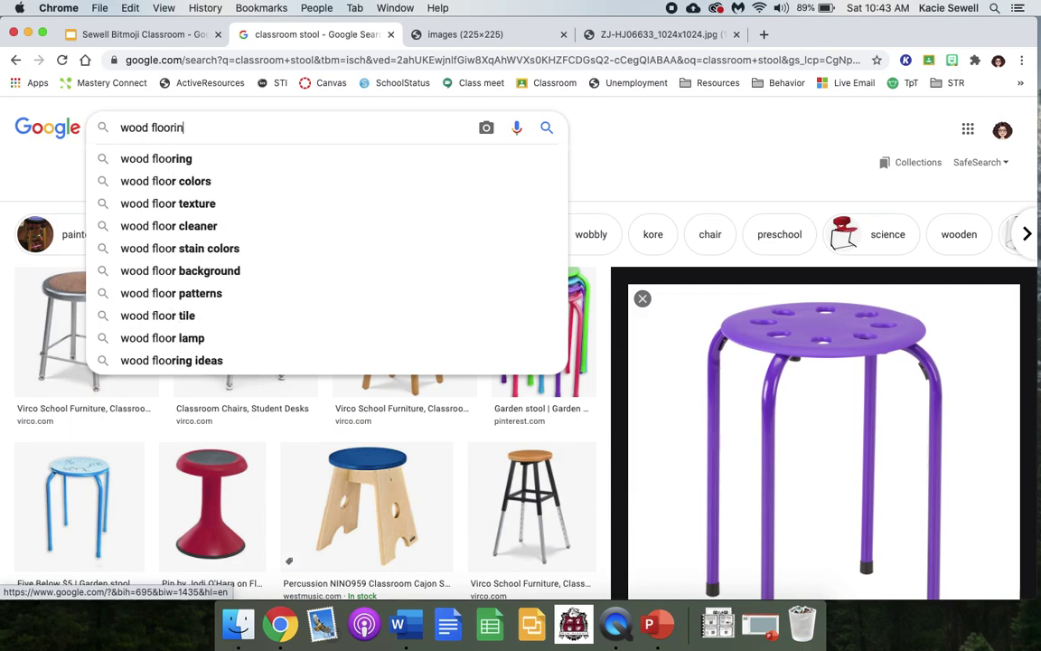
key(BackSpace)
key(BackSpace)
key(BackSpace)
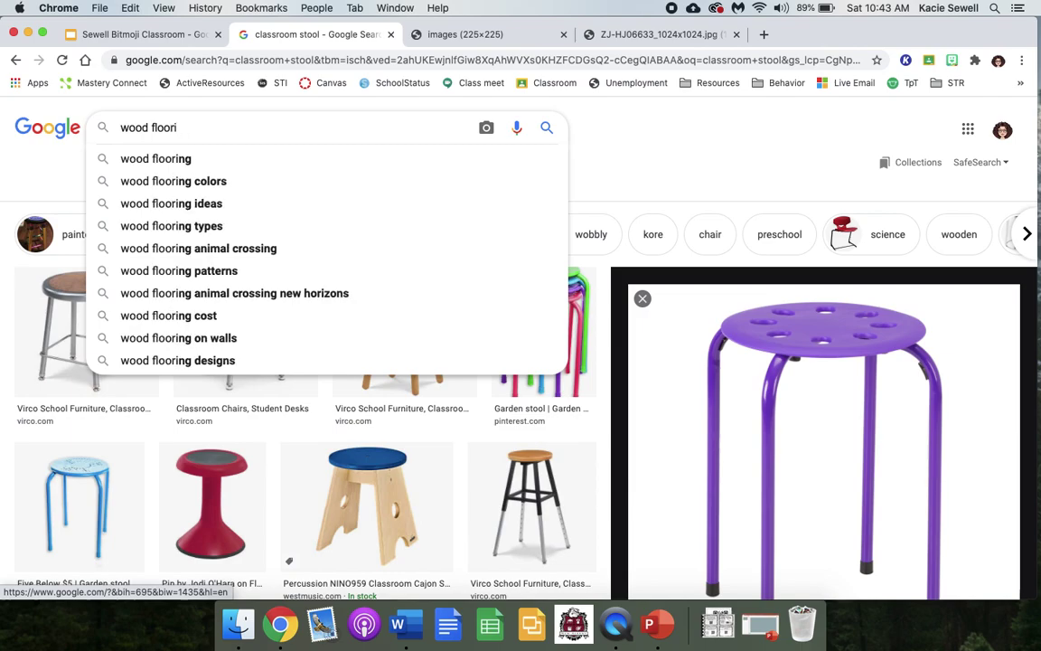
key(BackSpace)
text(back)
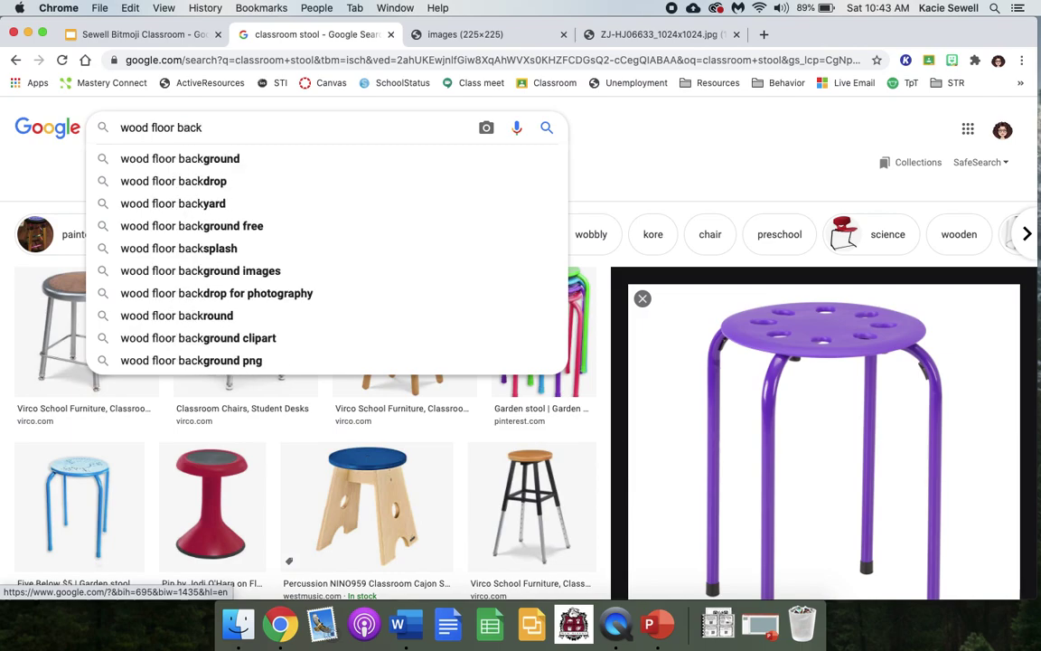
click(110, 159)
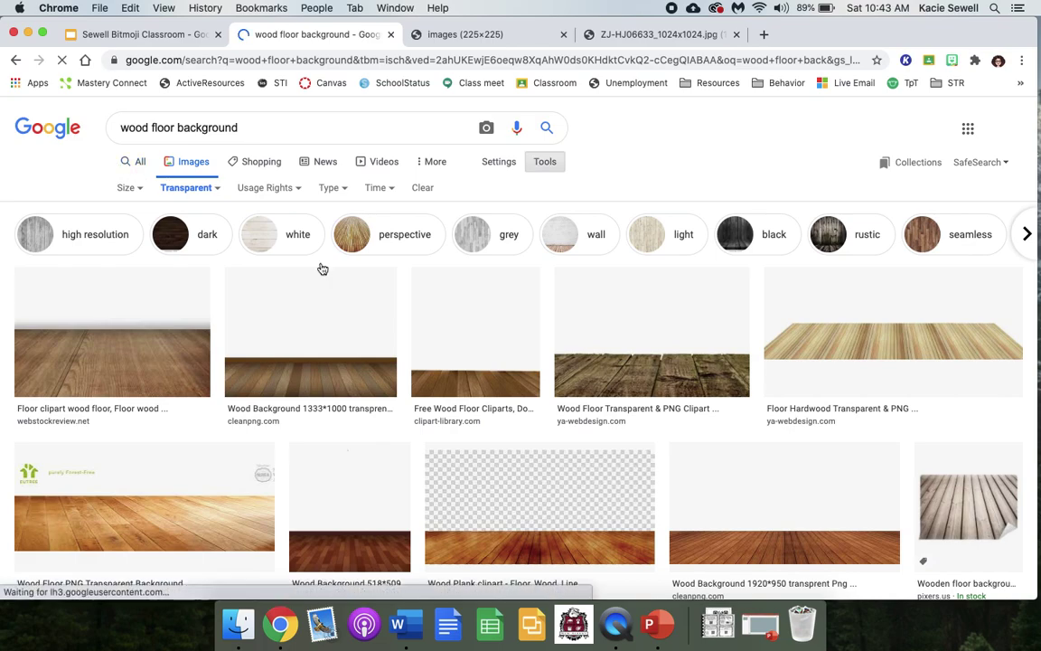
- Look over the wood floor results and check the Transparent color filter in the image search tools
scroll(498, 451, down, 2)
scroll(498, 451, down, 1)
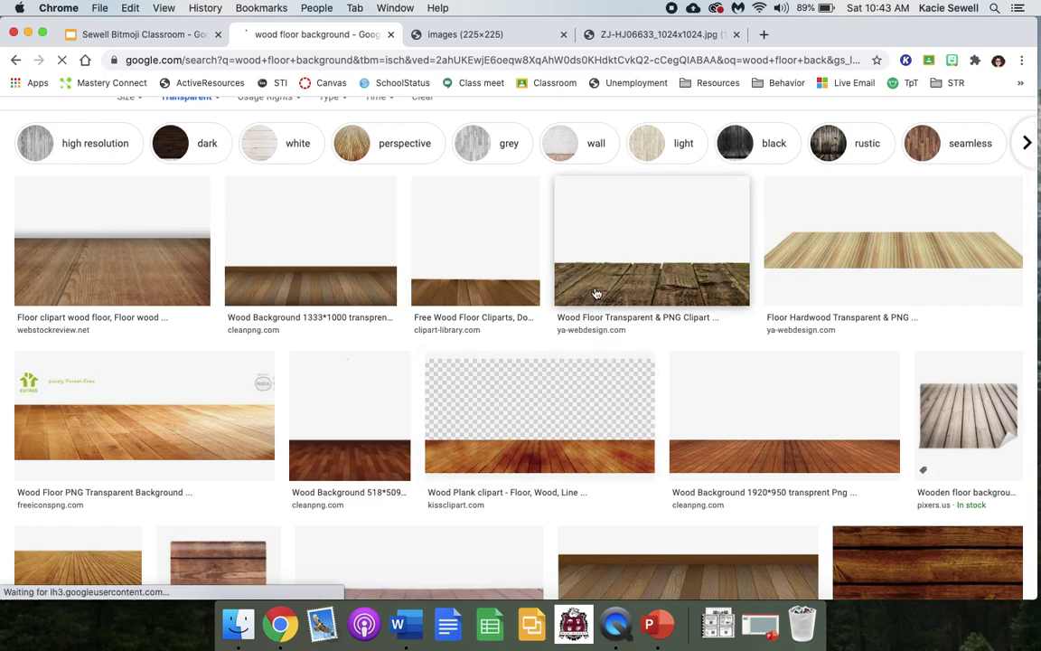
scroll(539, 301, up, 1)
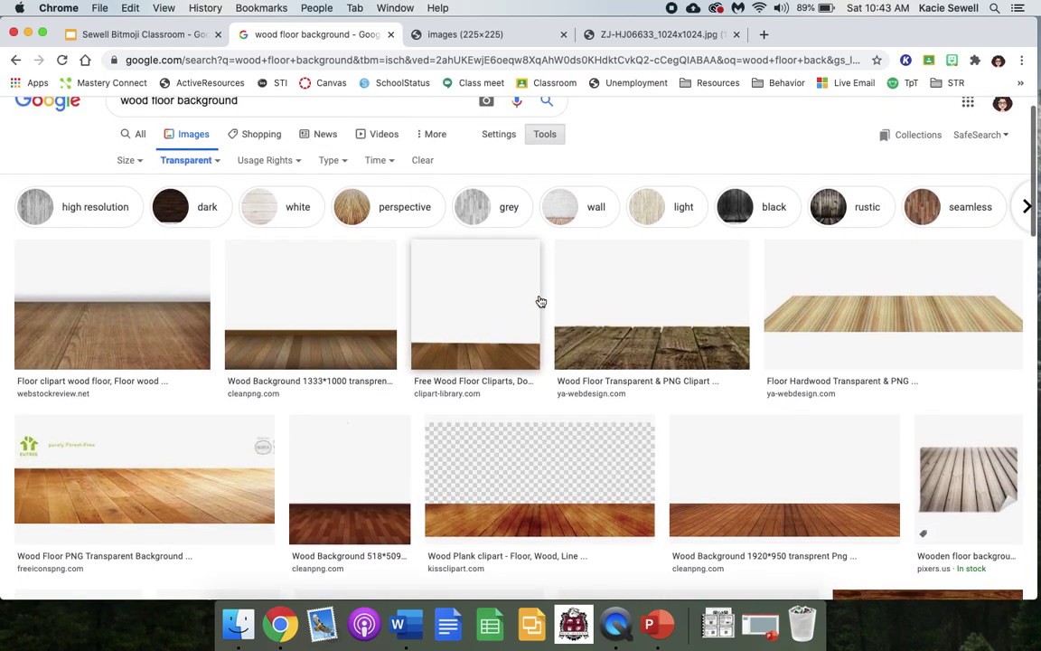
click(539, 136)
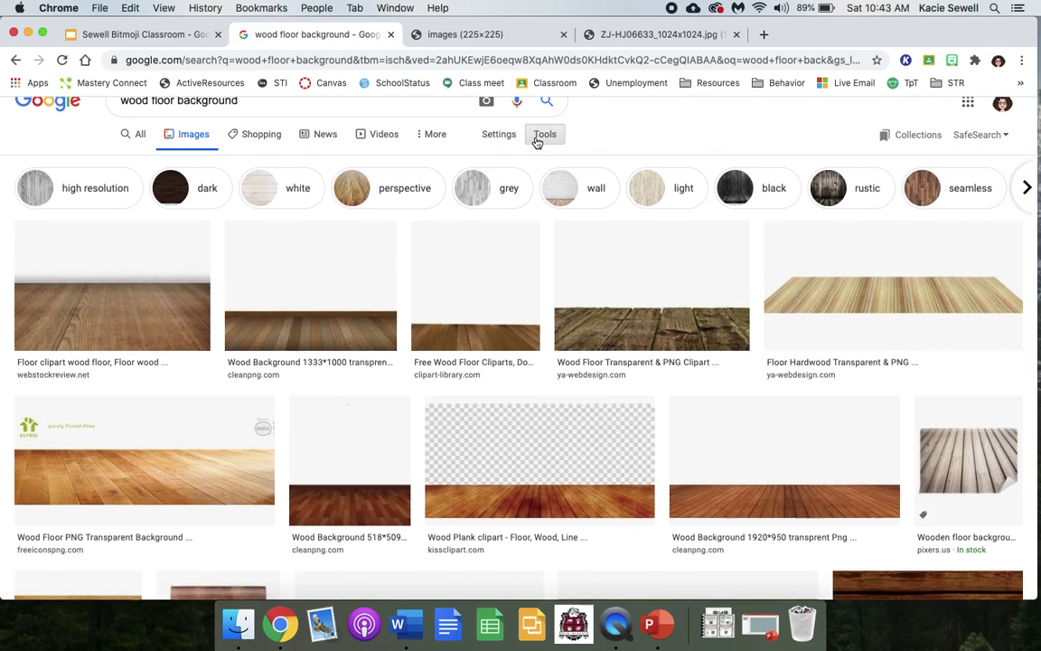
click(539, 136)
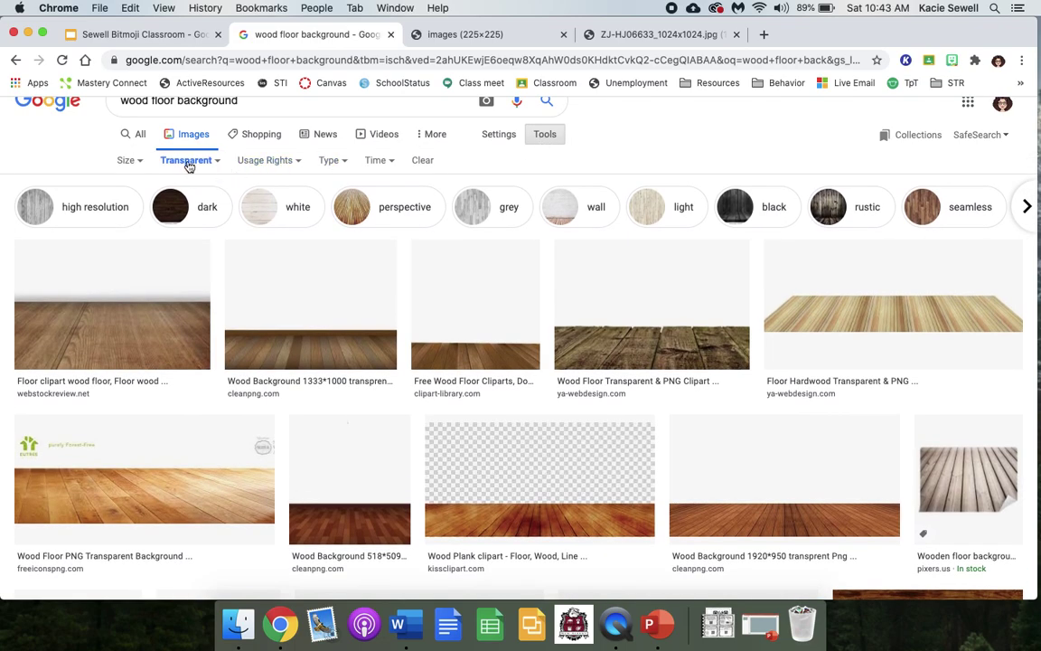
click(187, 161)
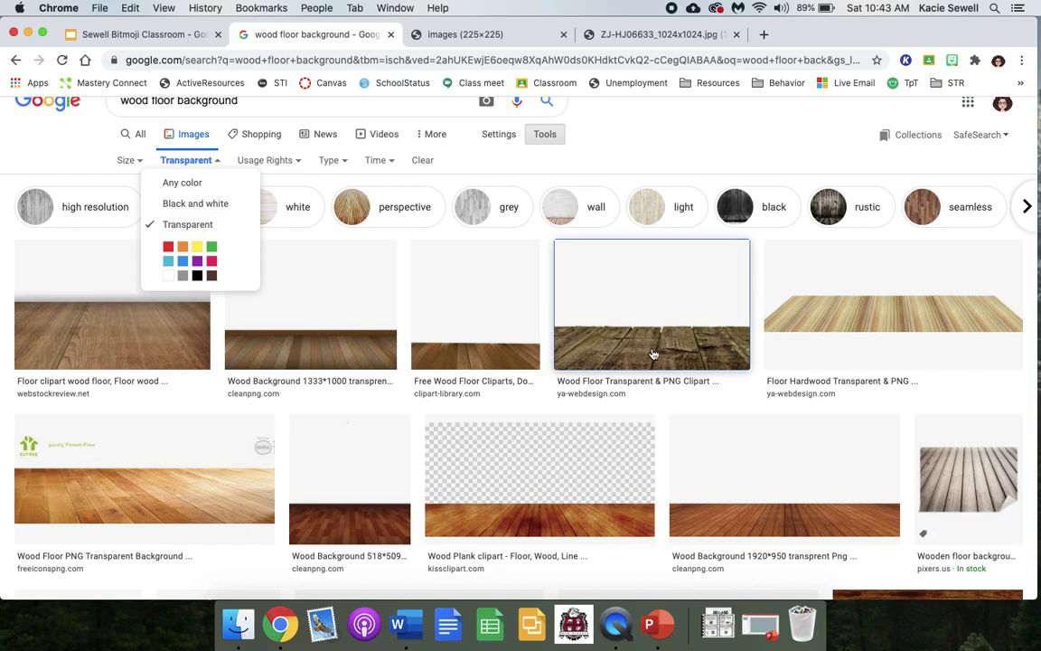
- Try the weathered plank floor from YA Webdesign on slide 2, aligned to the slide's lower-left corner, and undo its placement
click(591, 318)
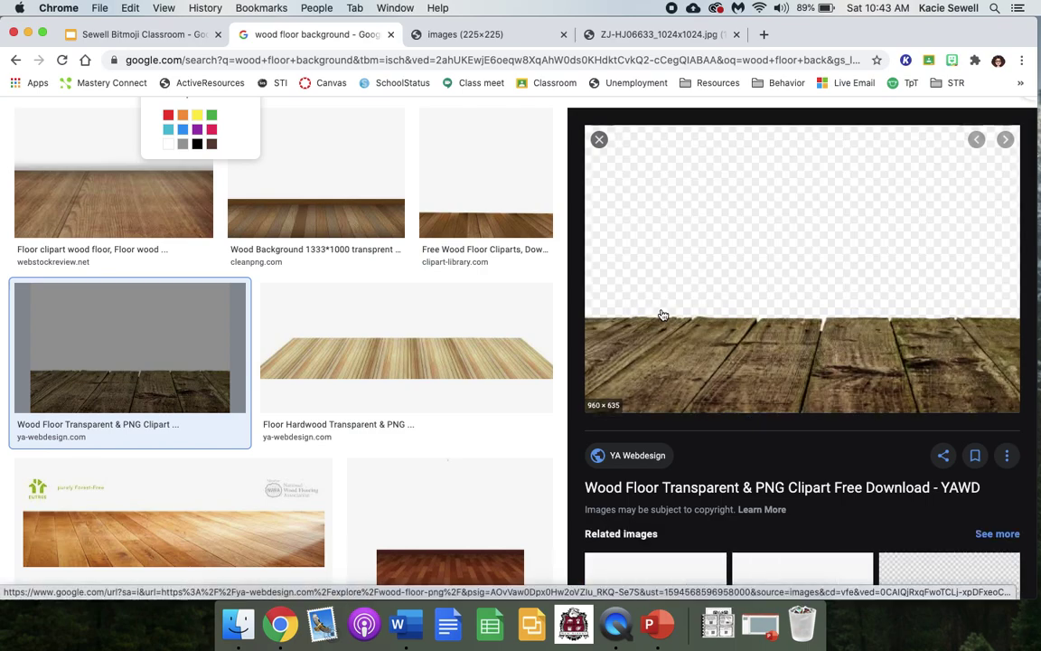
right_click(800, 359)
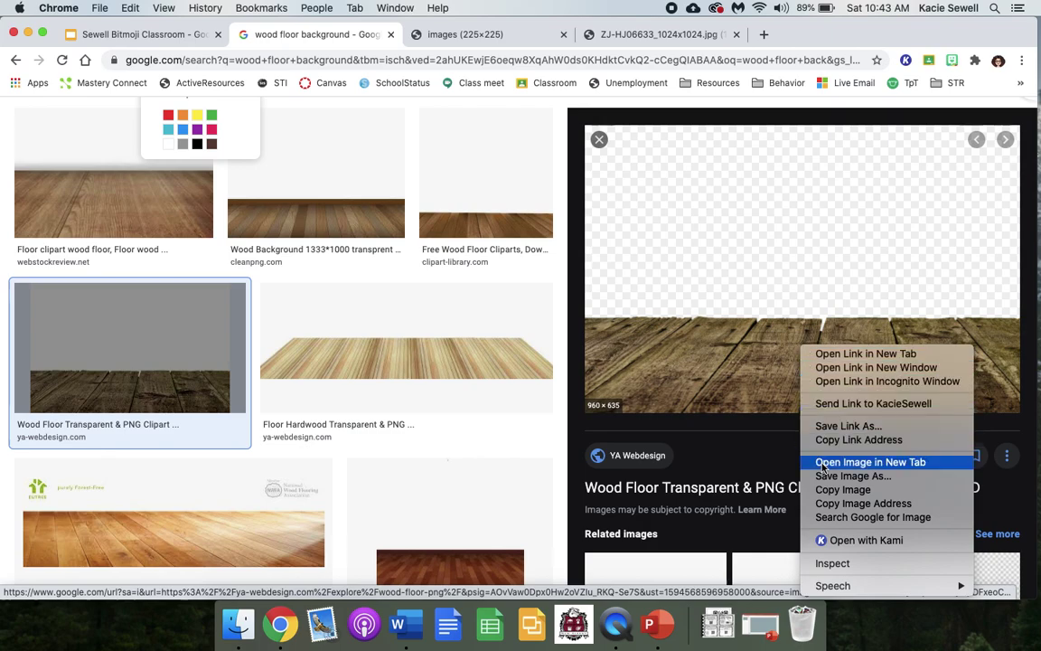
click(869, 461)
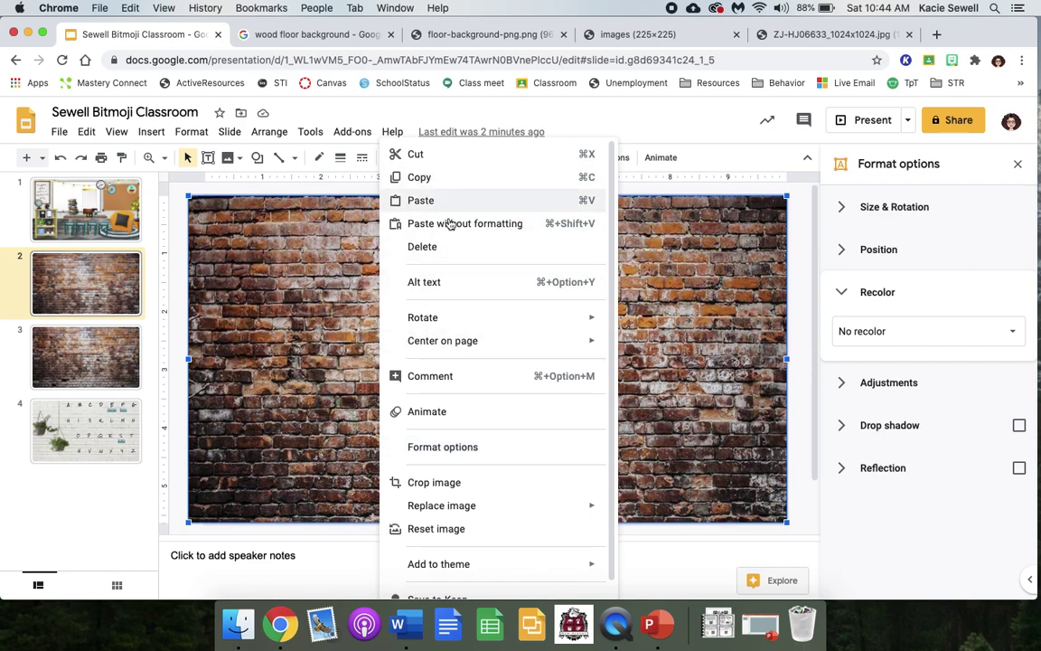
click(421, 201)
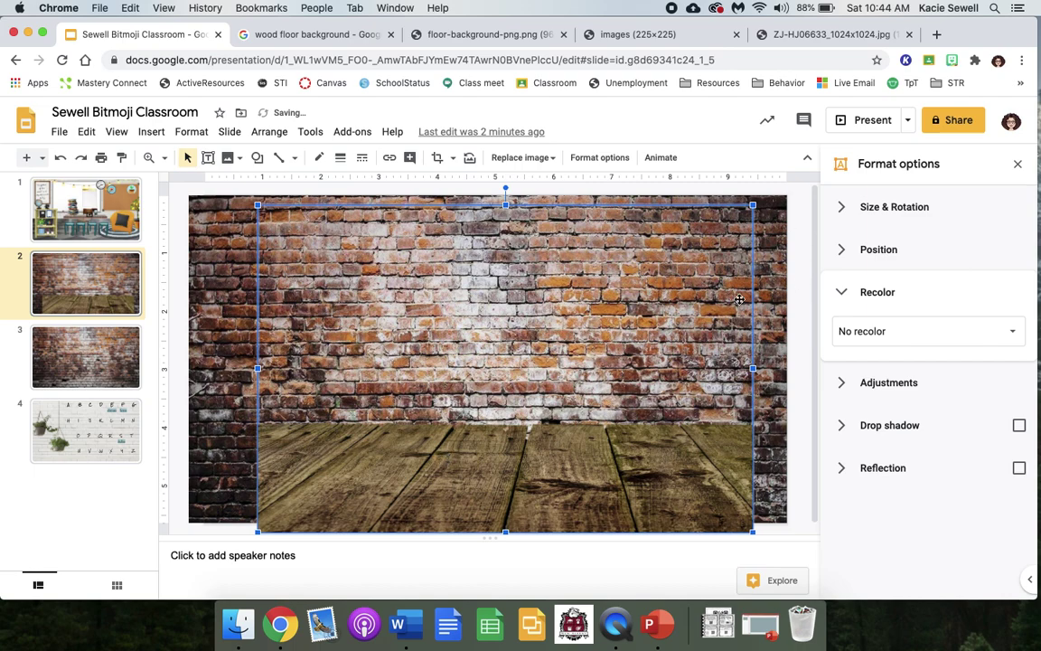
drag(593, 436, 531, 431)
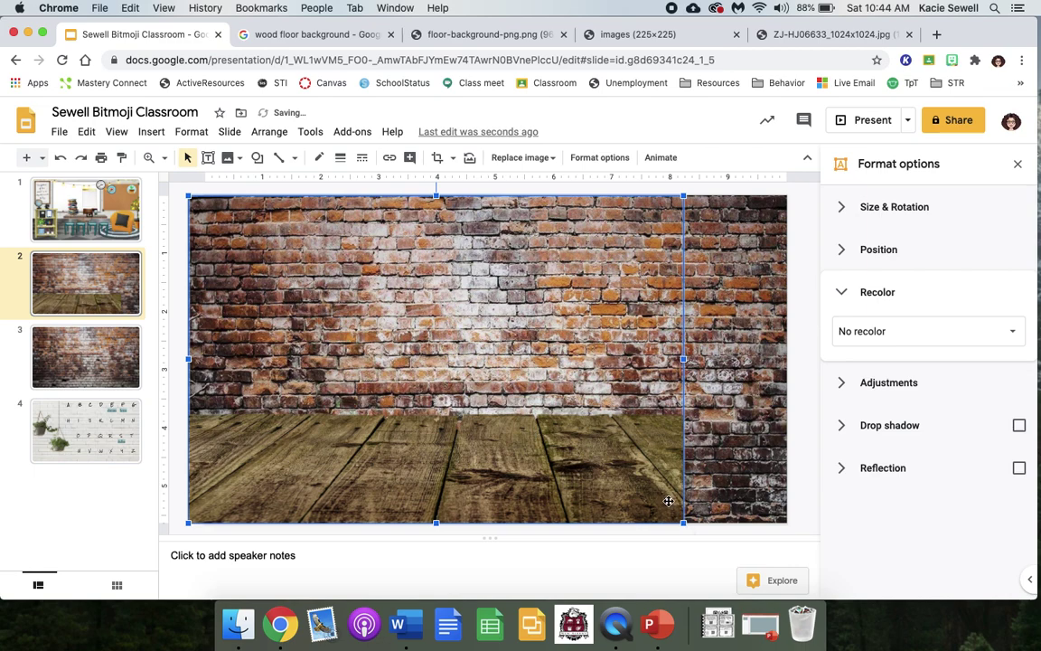
key(super+z)
key(super+z)
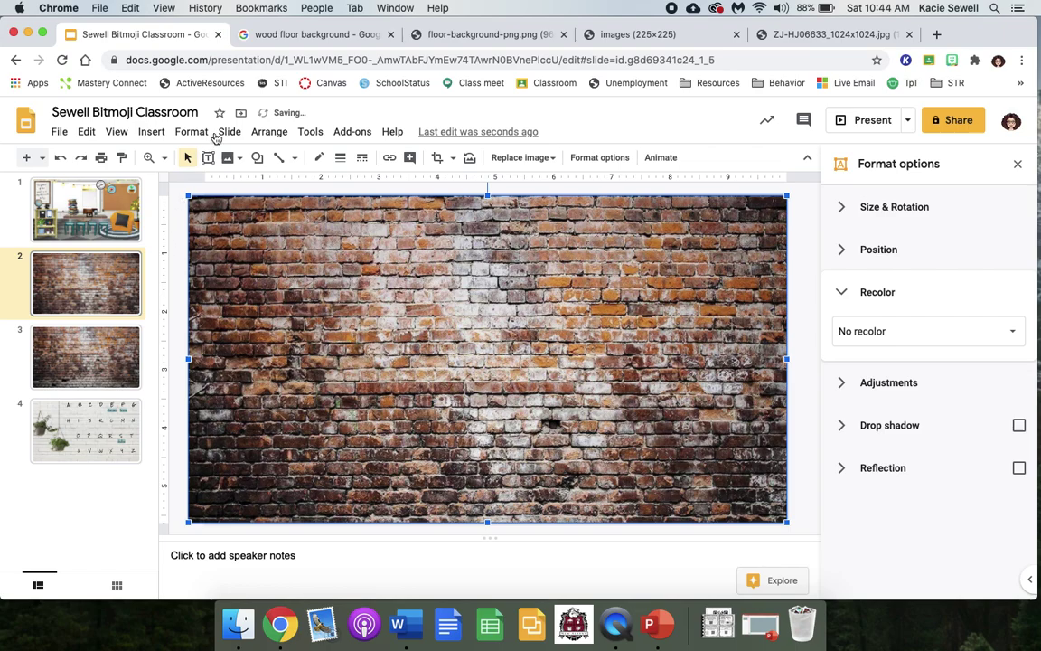
- Browse the wood floor results for another floor, and open the KissClipart Wood Plank image on its own to copy it
click(299, 35)
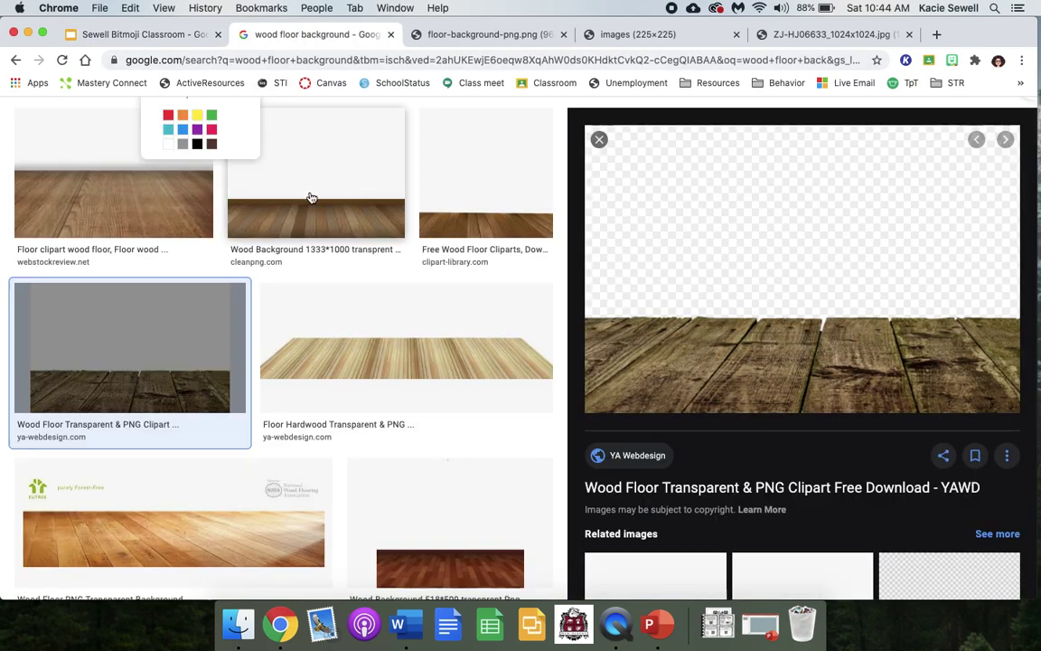
scroll(301, 224, down, 3)
scroll(301, 224, down, 5)
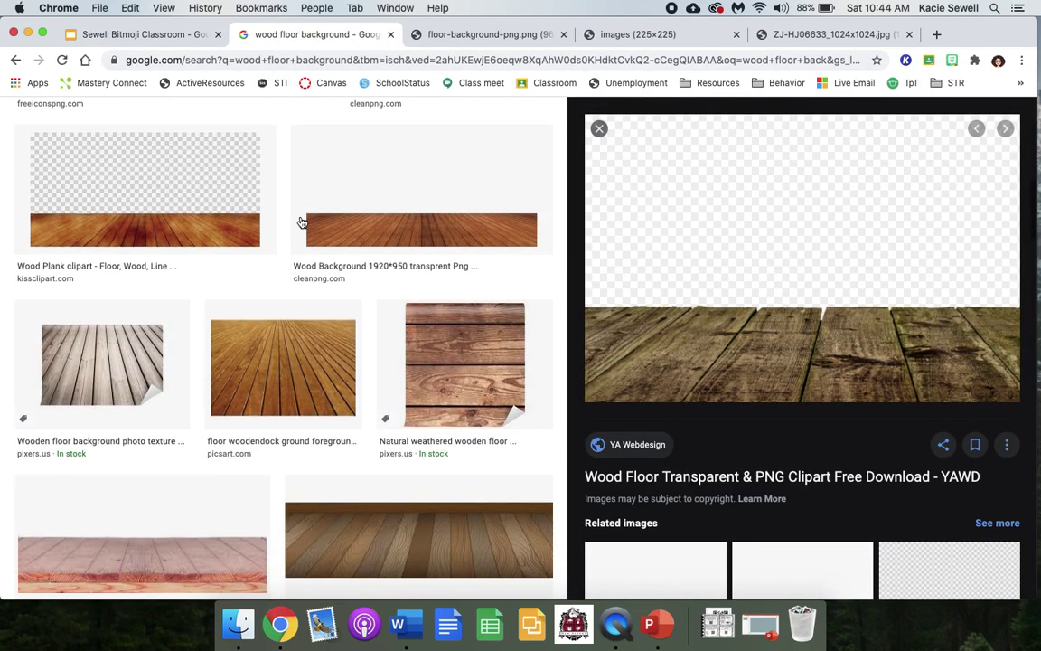
scroll(301, 222, down, 5)
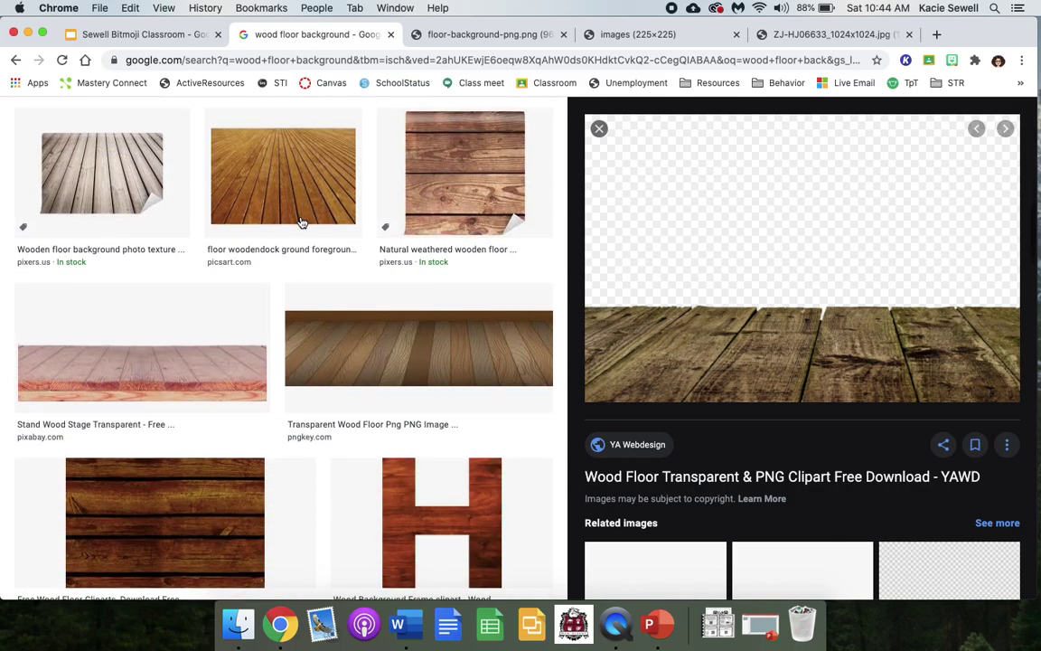
scroll(313, 207, down, 5)
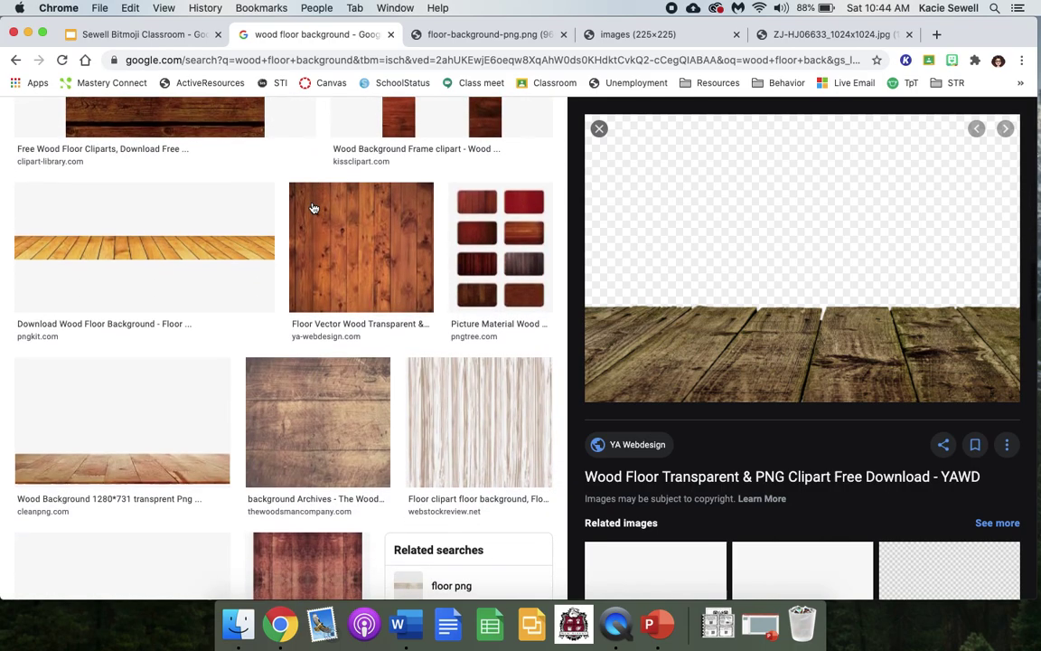
scroll(313, 208, up, 10)
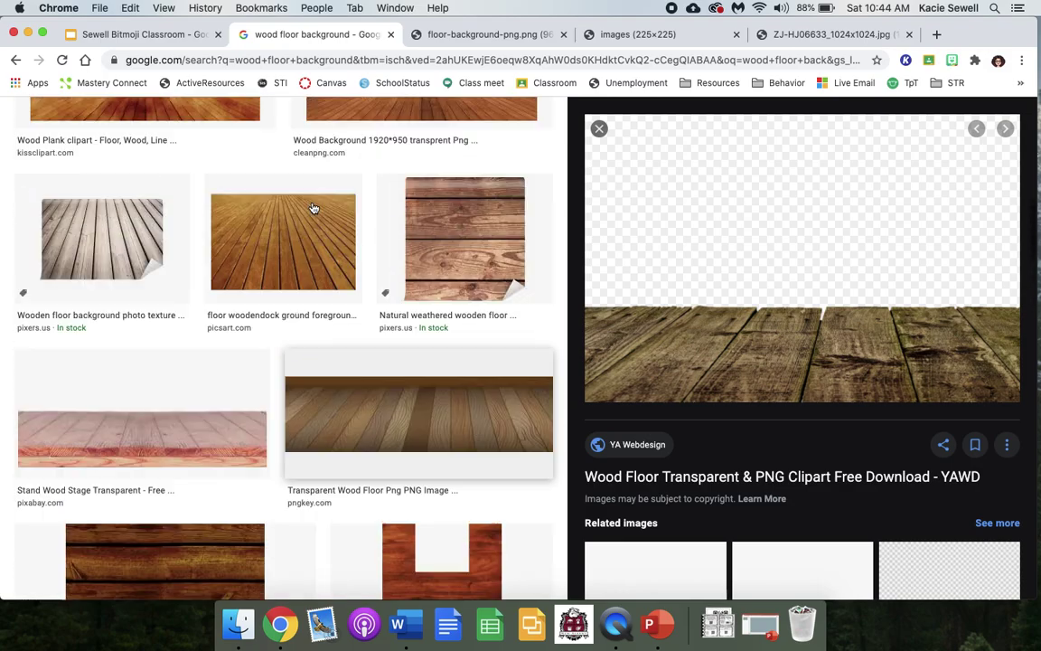
click(325, 373)
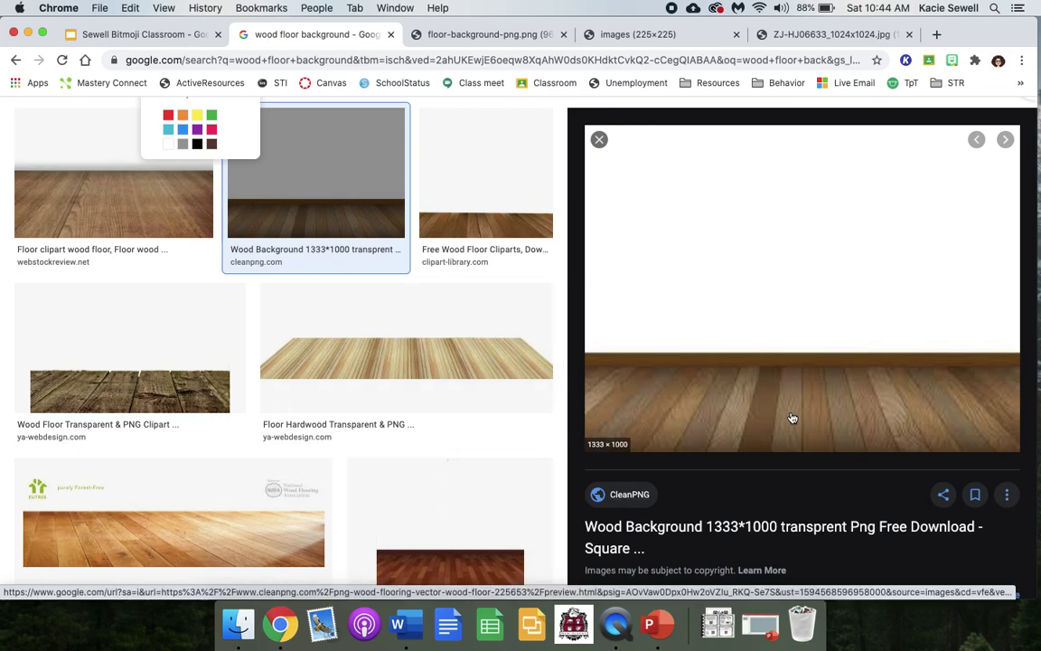
scroll(386, 539, down, 5)
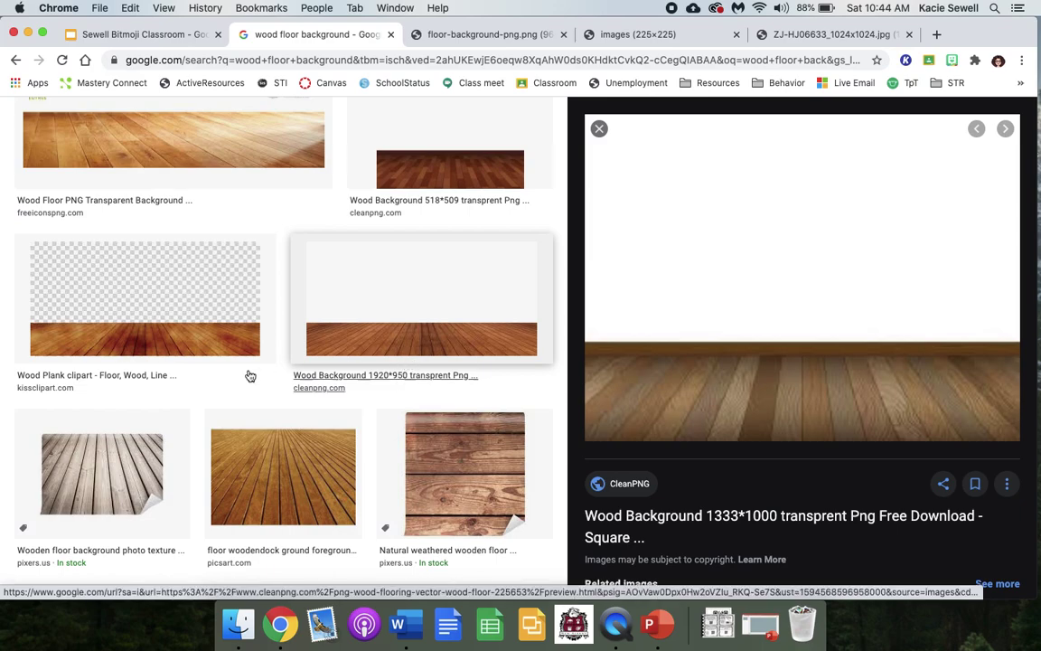
click(177, 354)
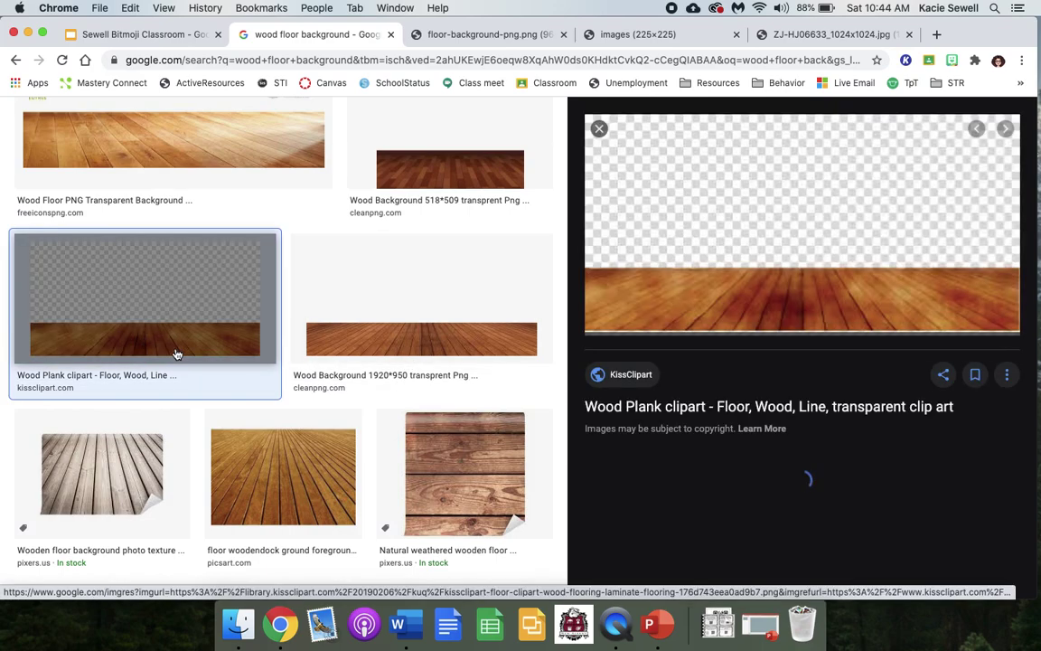
right_click(703, 284)
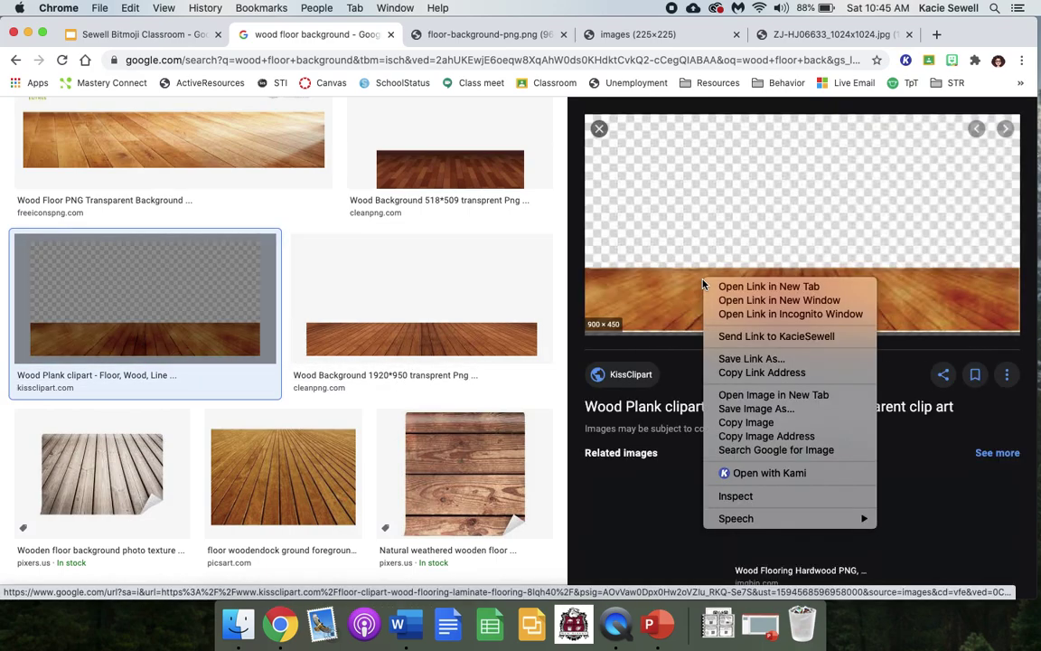
click(741, 396)
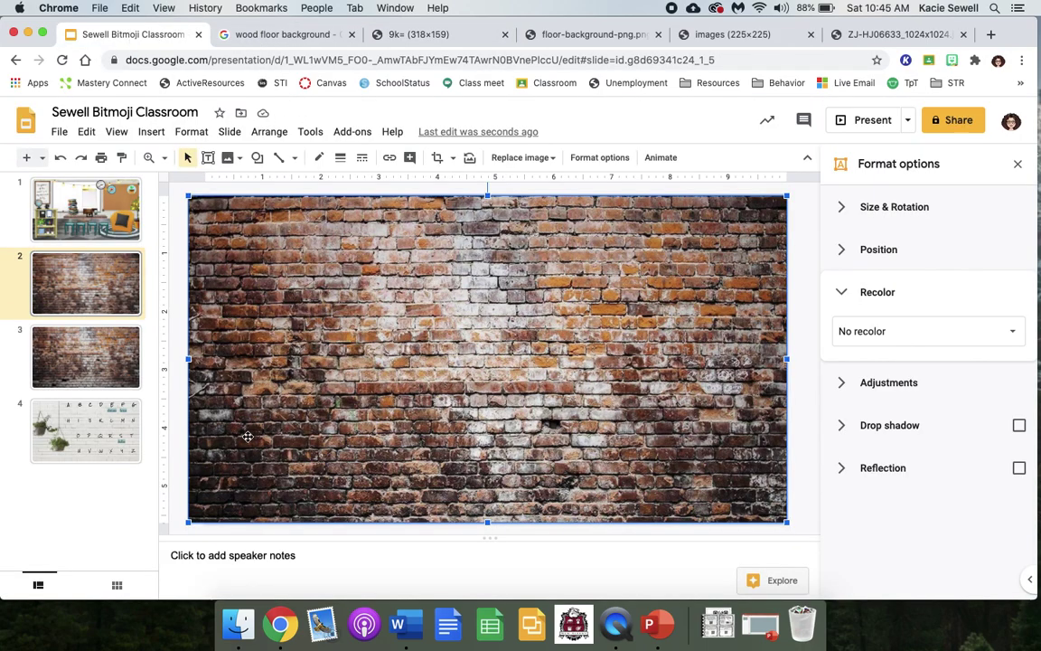
- Try the copied Wood Plank image over the brick wall on slide 2, and delete it from the slide
right_click(249, 441)
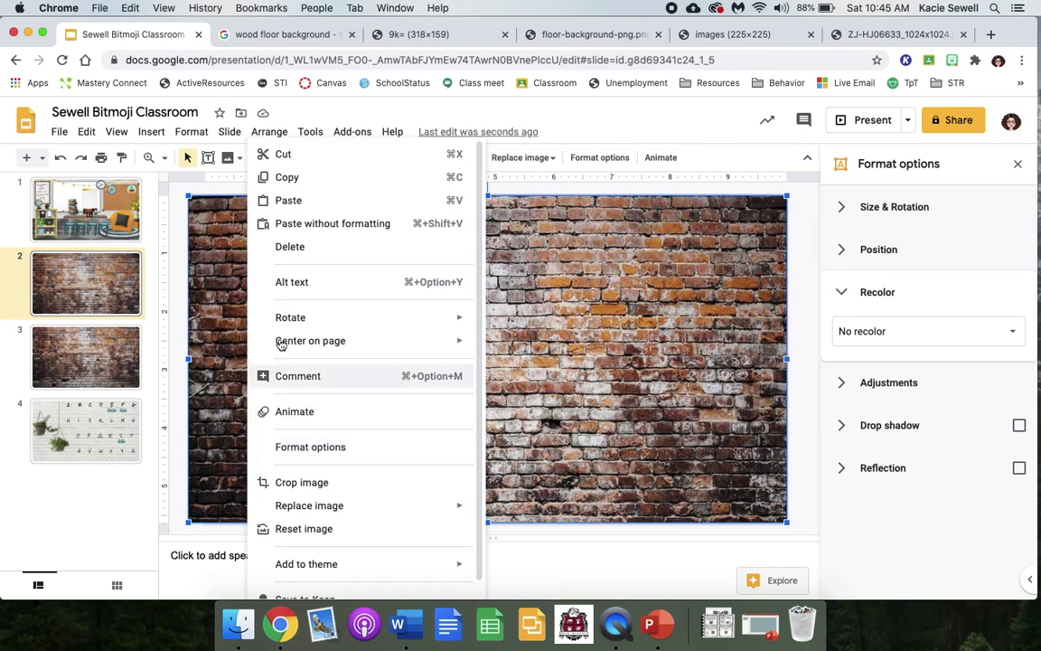
click(337, 213)
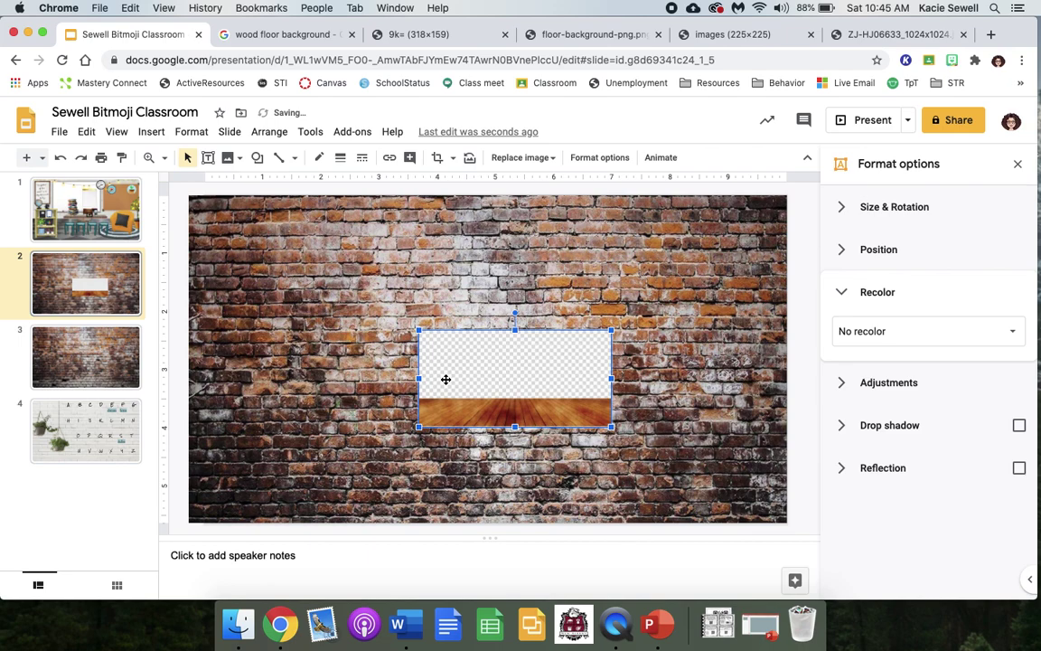
key(Delete)
- Switch to PowerPoint, paste the Wood Plank image onto the blank slide, and bring up its picture formatting tools
click(248, 36)
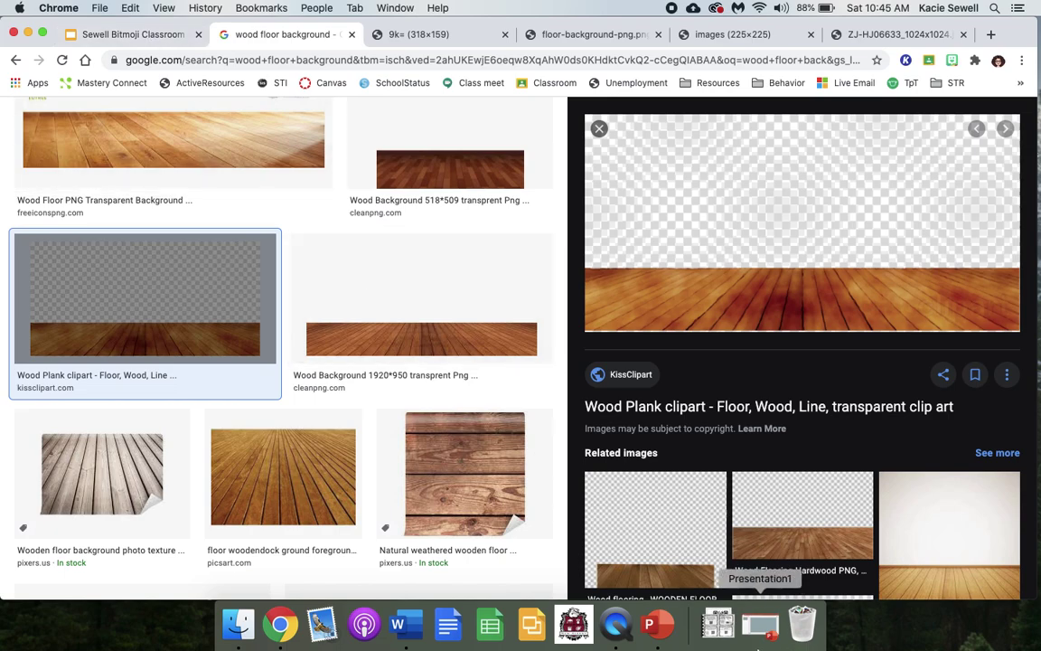
click(657, 625)
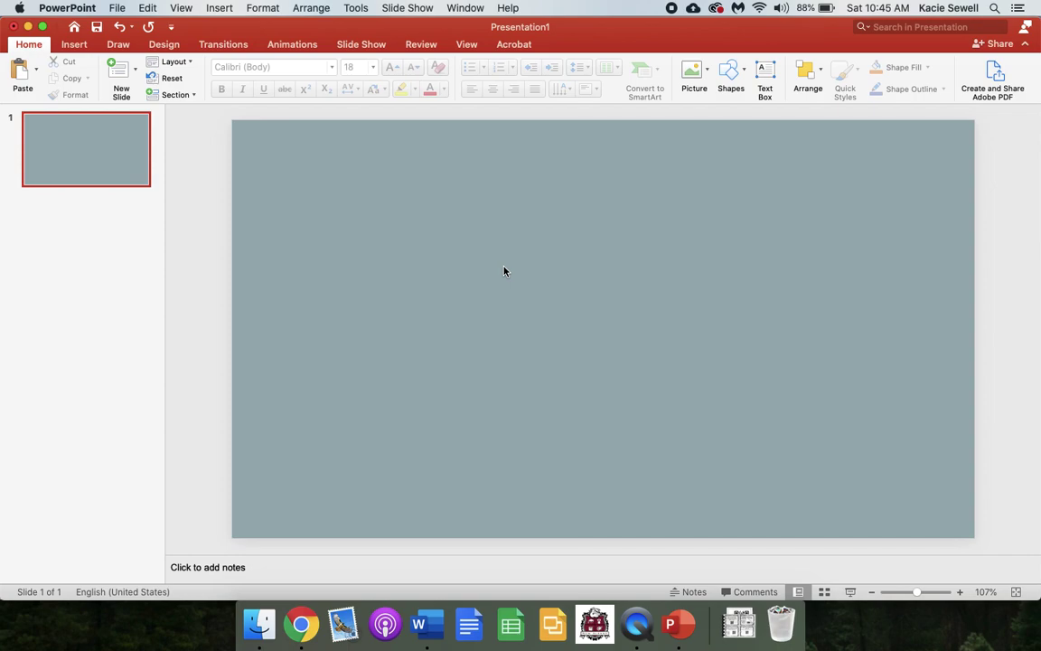
key(super+v)
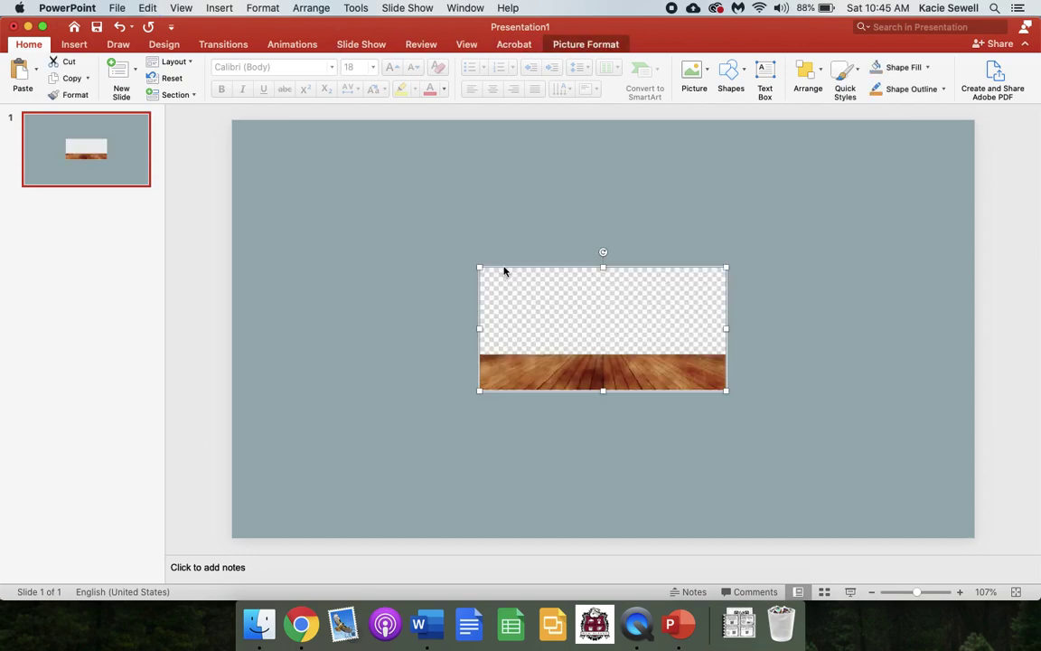
click(584, 44)
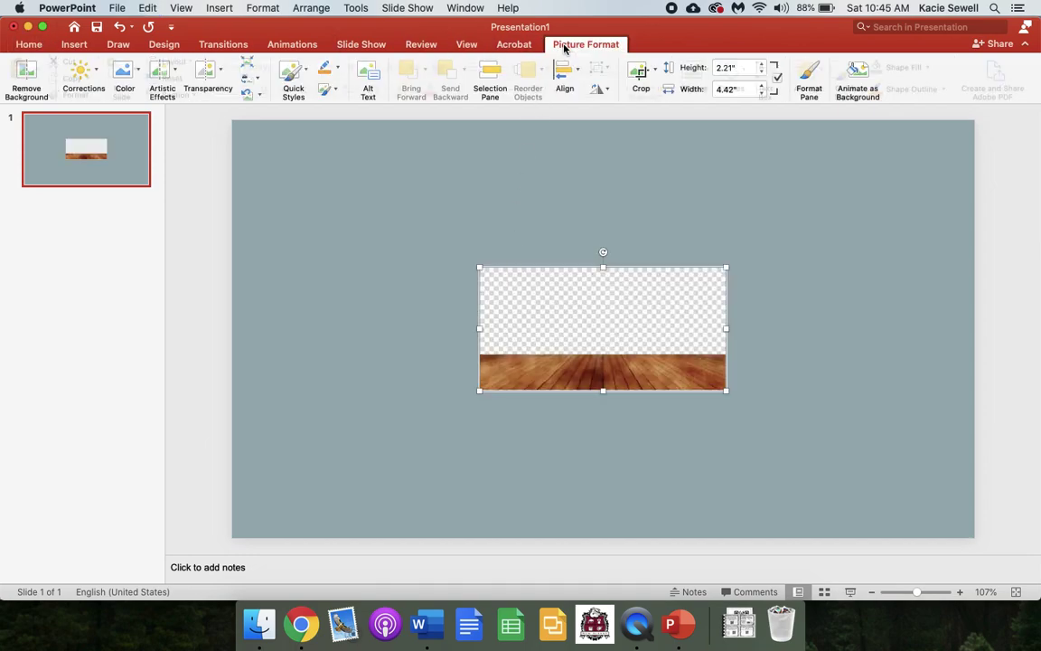
- Remove the background of the Wood Plank picture, marking the wood floor along its lower part as an area to keep
click(25, 86)
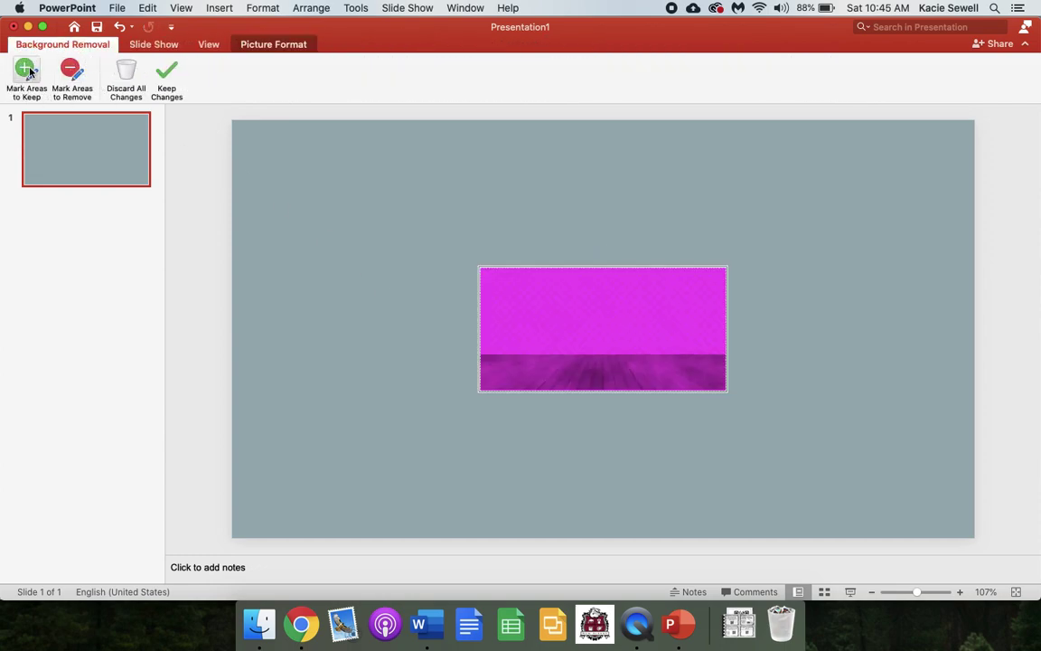
click(27, 72)
drag(485, 351, 546, 353)
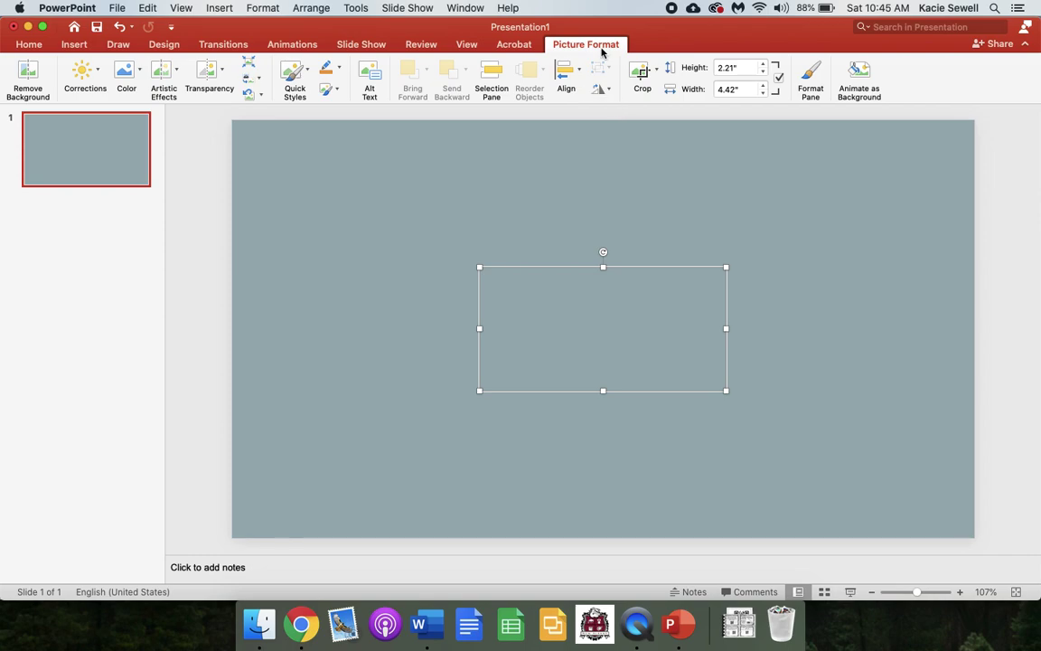
click(27, 77)
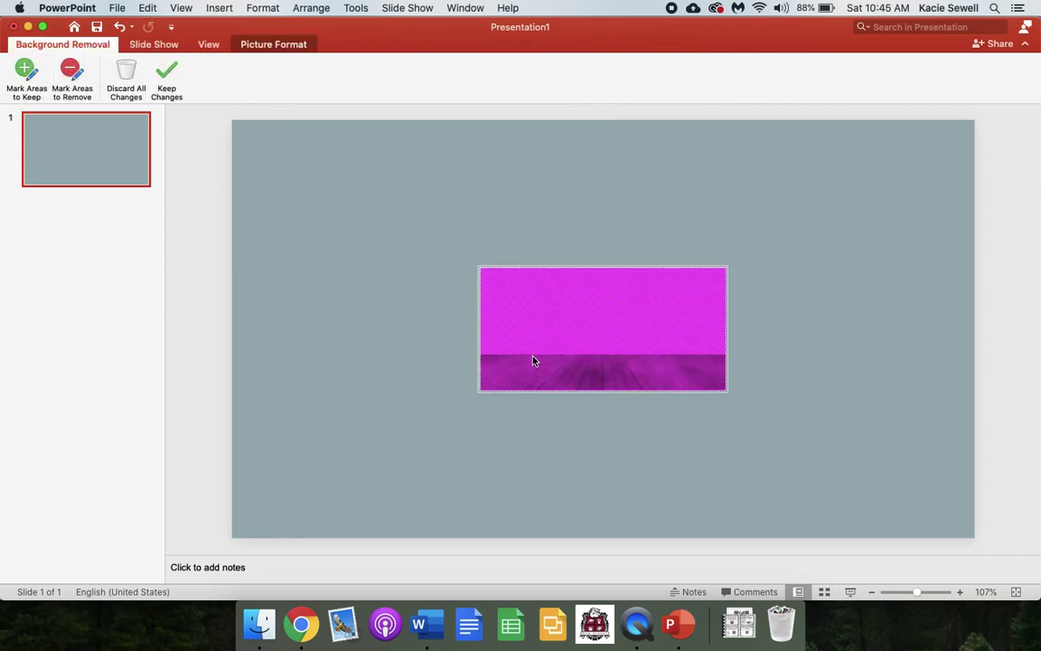
click(26, 74)
mouse_move(490, 378)
mouse_down()
mouse_move(620, 378)
mouse_move(711, 358)
mouse_move(533, 355)
mouse_move(492, 379)
mouse_move(706, 380)
mouse_move(721, 360)
mouse_move(702, 351)
mouse_move(707, 342)
mouse_up()
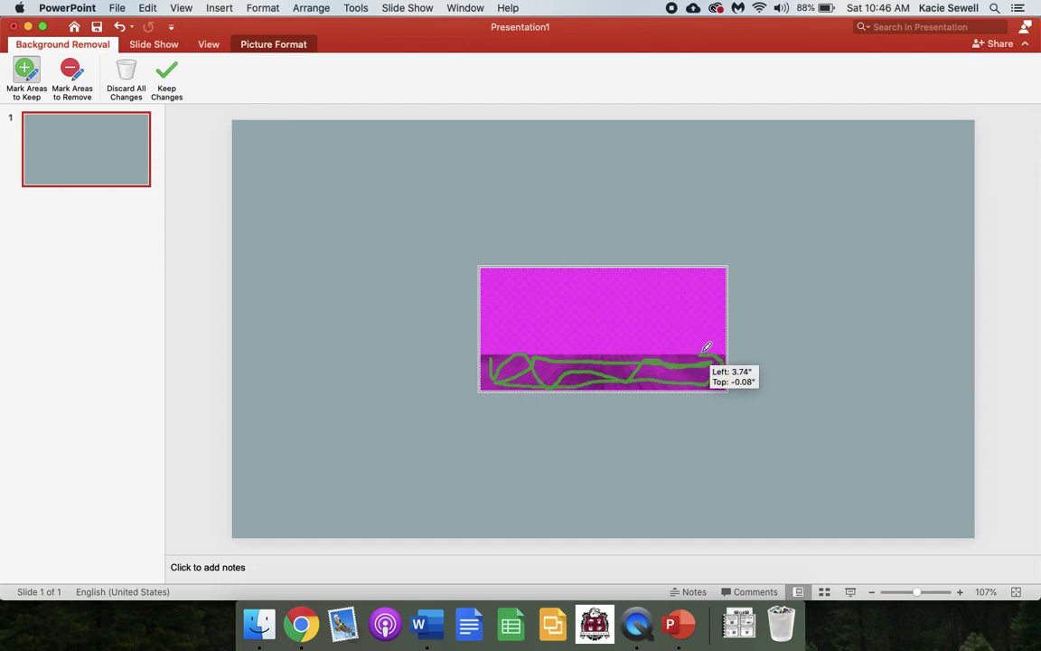
click(476, 358)
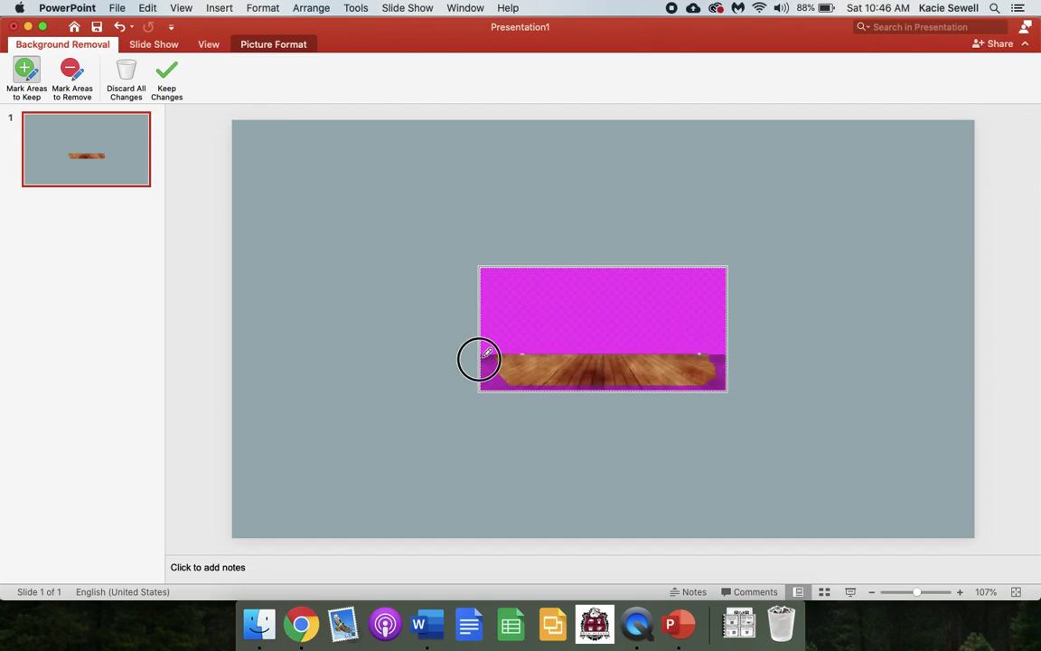
click(484, 386)
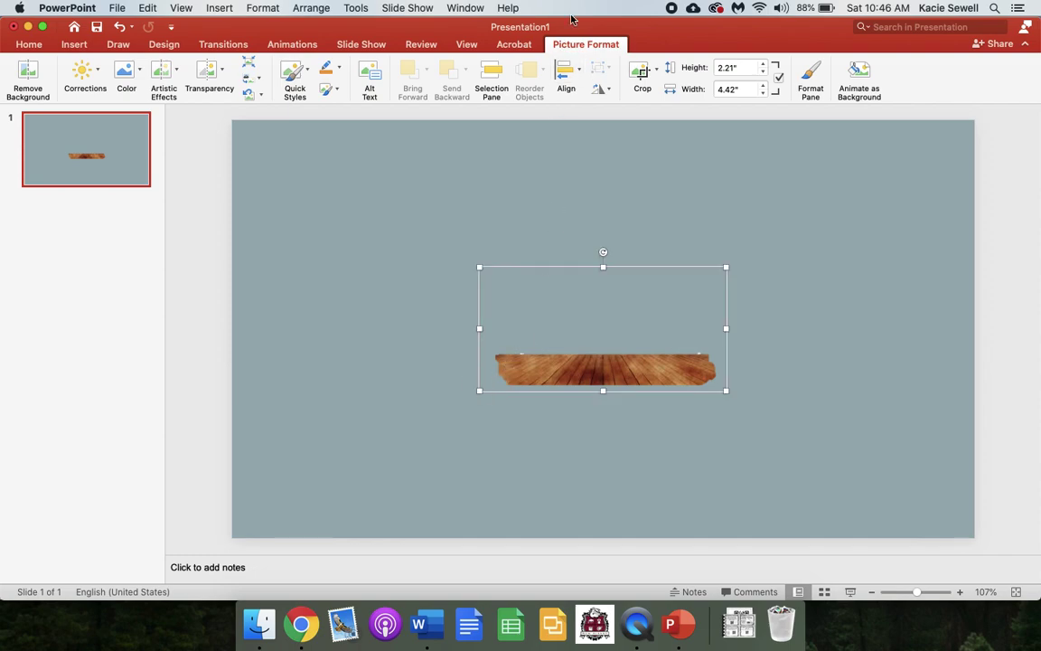
- Extend the kept area of the wood floor out to its right and left ends in the background removal
click(25, 80)
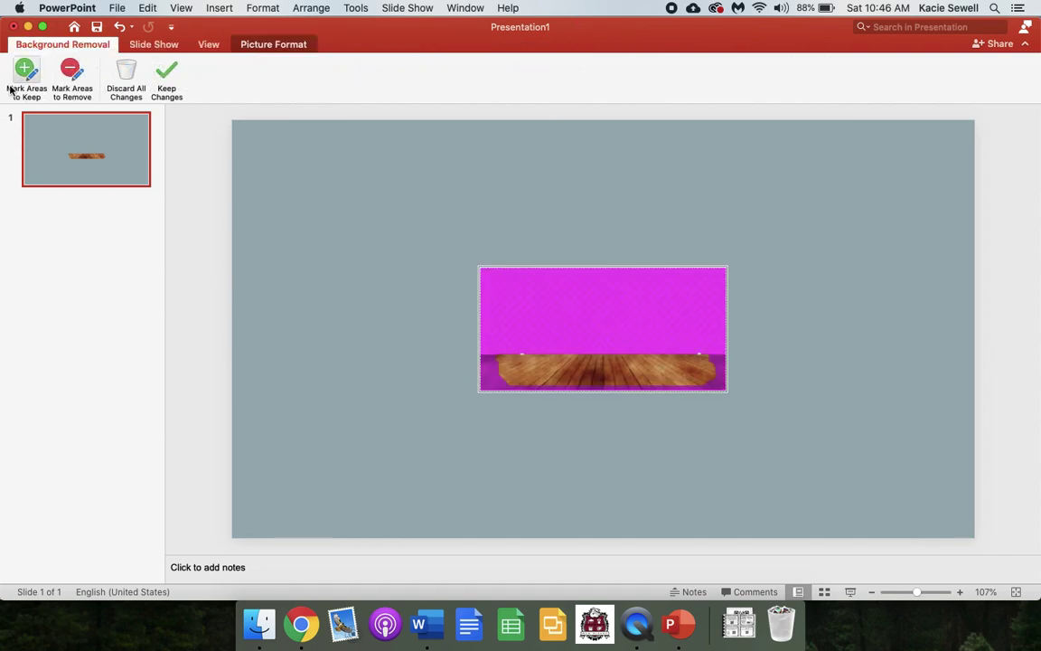
click(484, 356)
click(500, 355)
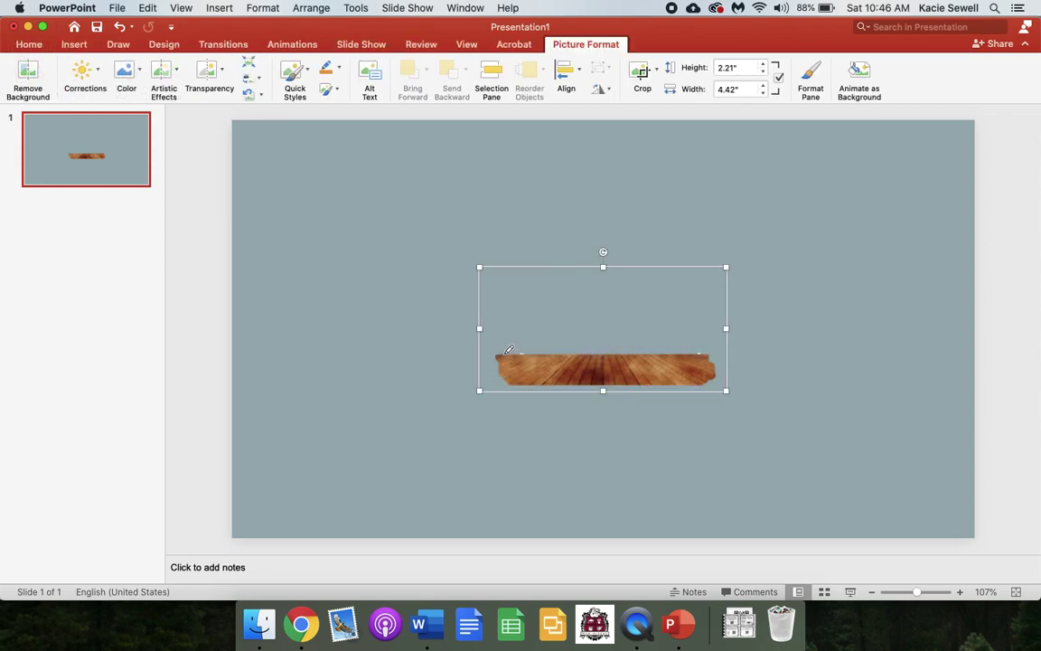
click(27, 80)
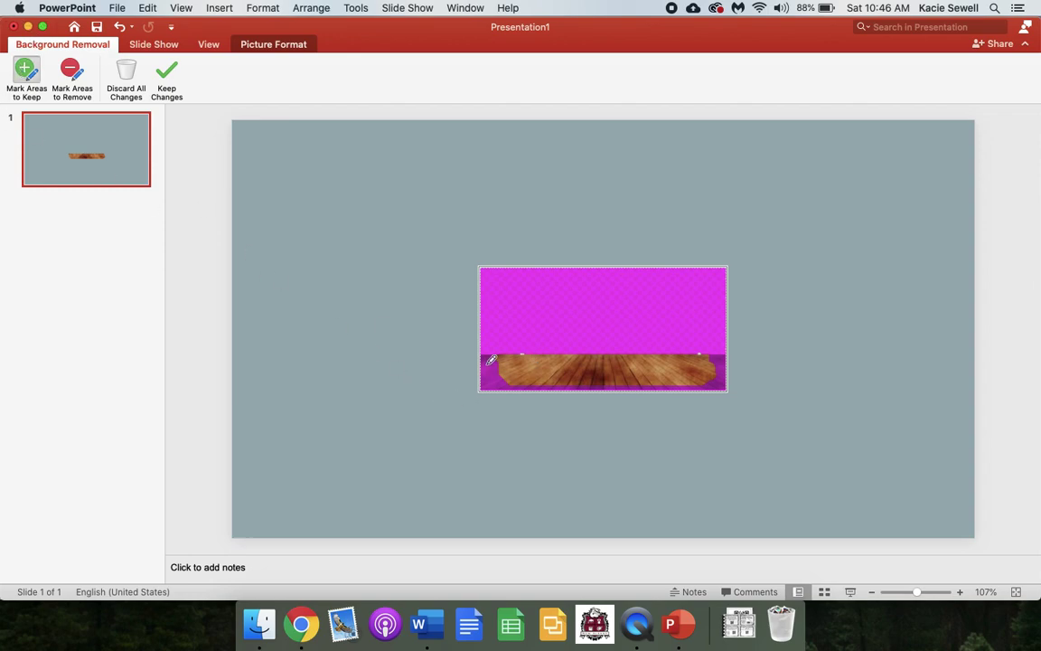
mouse_move(505, 354)
mouse_down()
mouse_move(483, 350)
mouse_move(488, 373)
mouse_move(506, 381)
mouse_move(728, 376)
mouse_move(729, 350)
mouse_move(717, 347)
mouse_move(725, 352)
mouse_move(718, 372)
mouse_up()
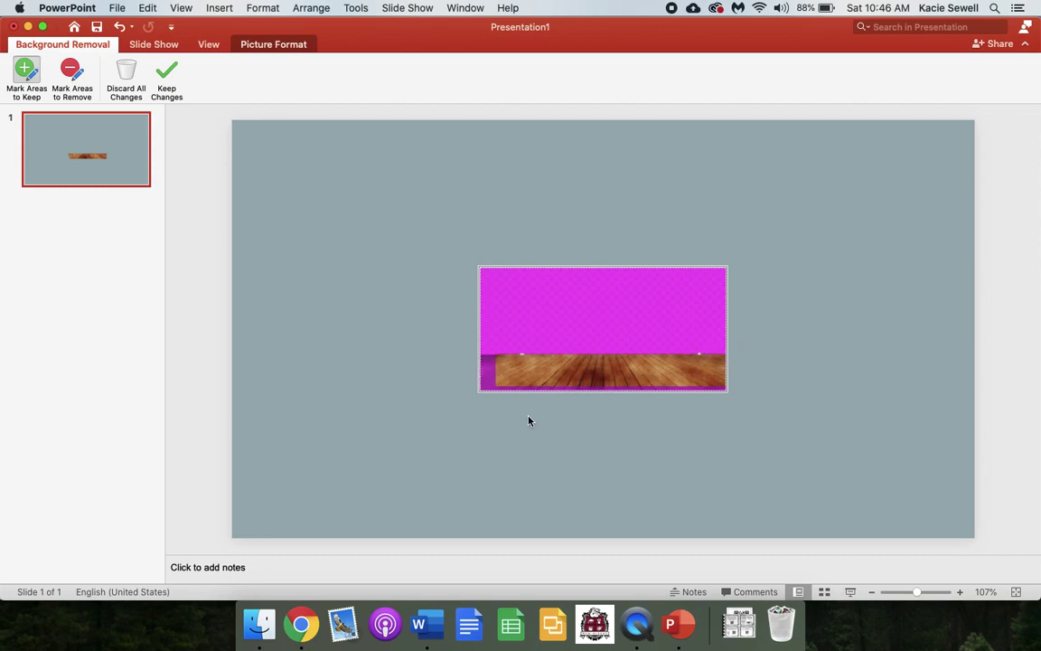
mouse_move(490, 352)
mouse_down()
mouse_move(485, 377)
mouse_move(500, 382)
mouse_up()
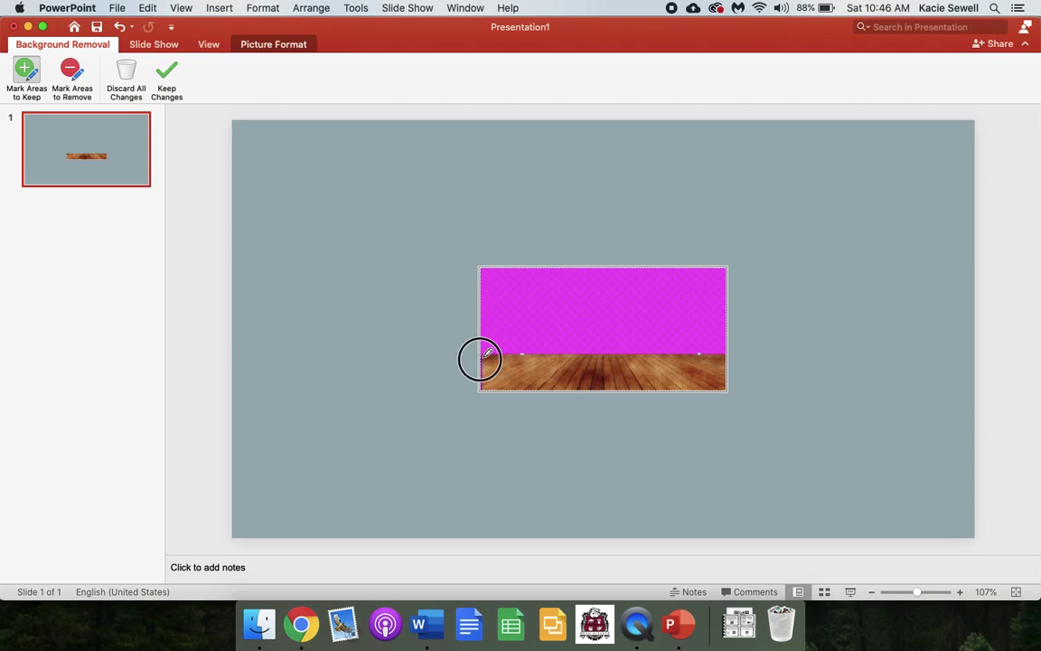
click(475, 376)
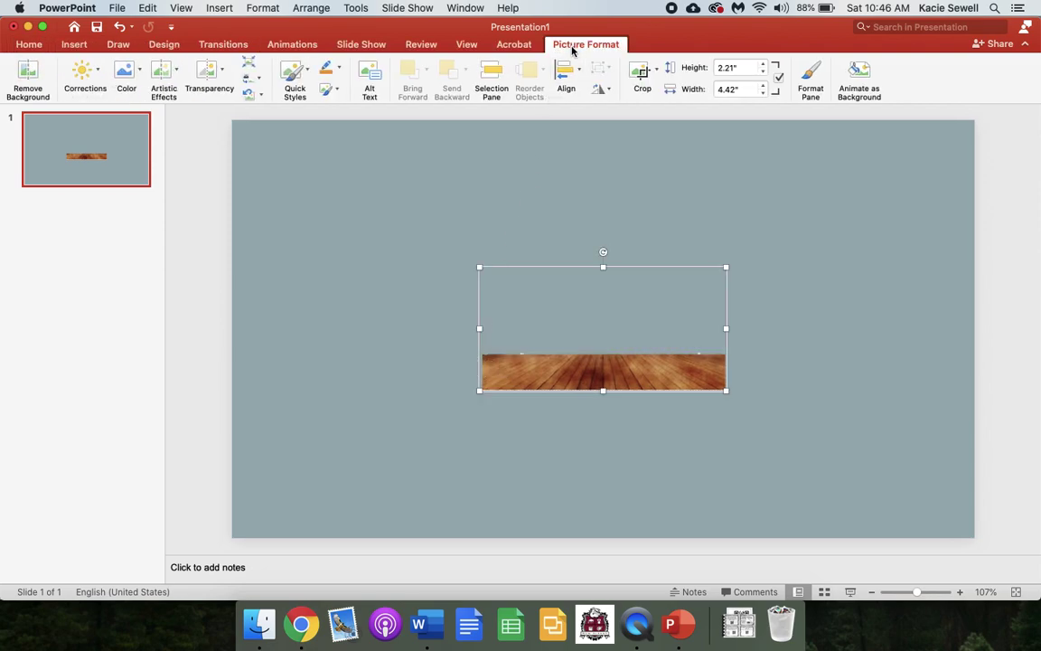
- Try to mark the remaining thin strip along the floor's left edge as an area to keep
click(572, 47)
click(603, 45)
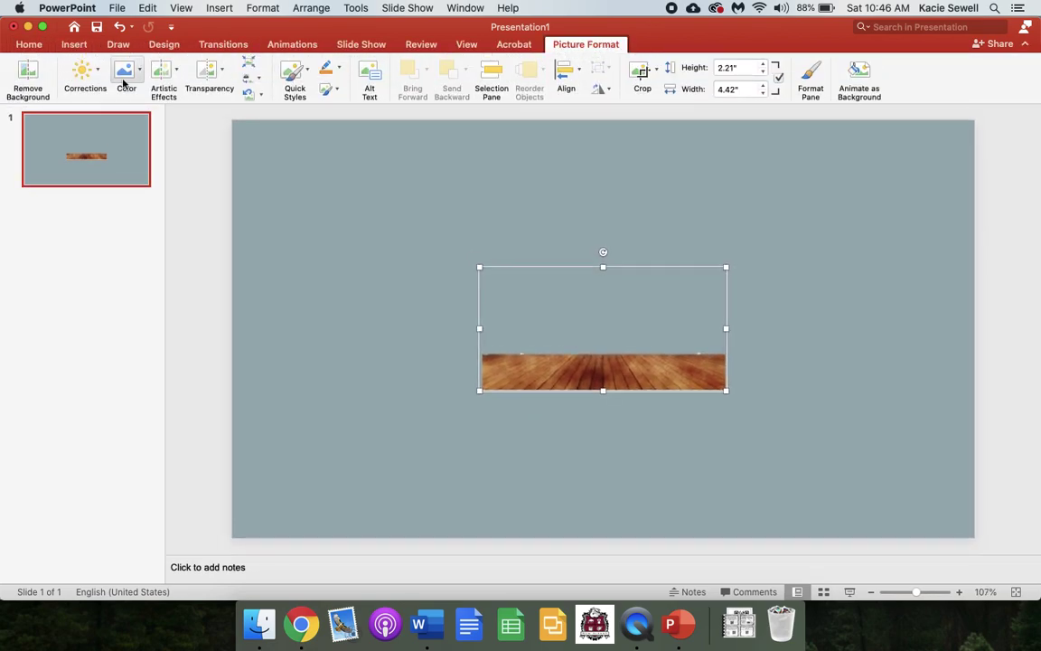
click(26, 74)
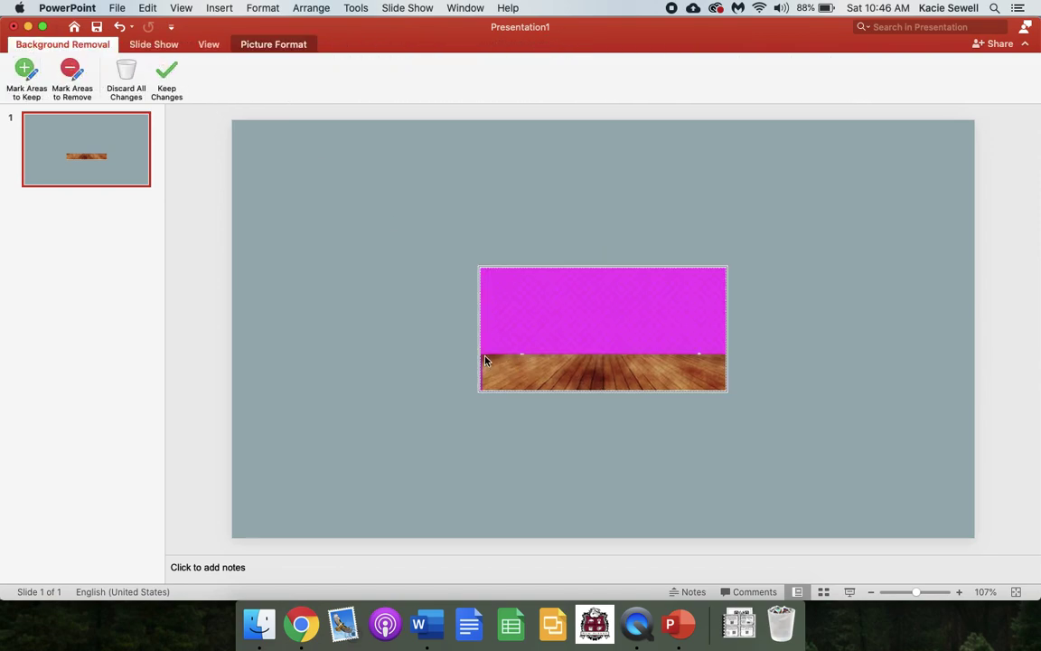
click(25, 73)
click(476, 356)
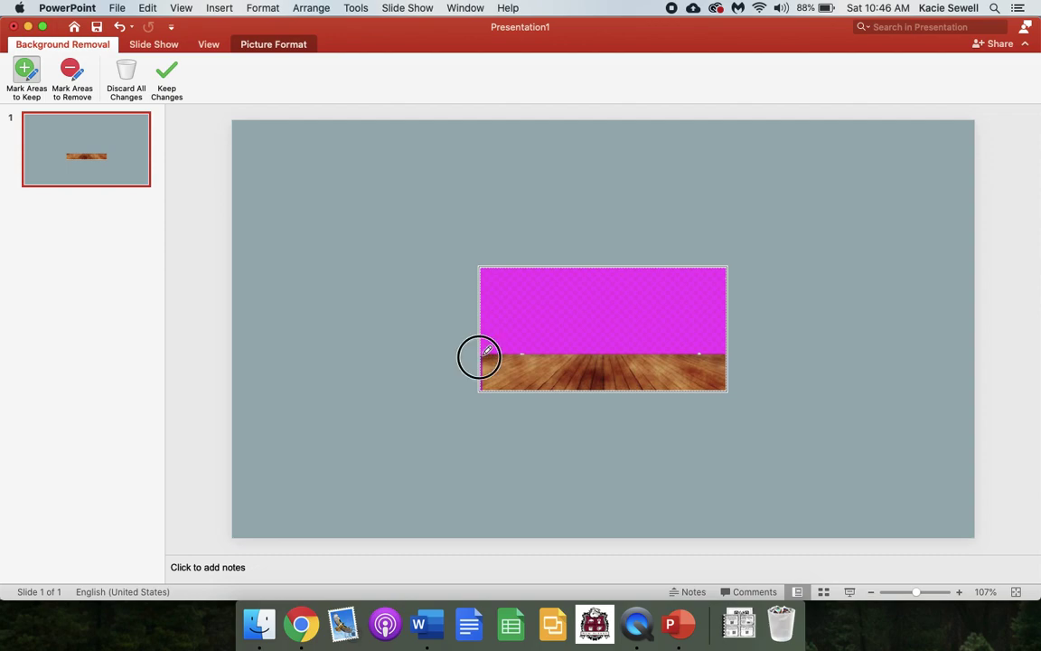
click(477, 379)
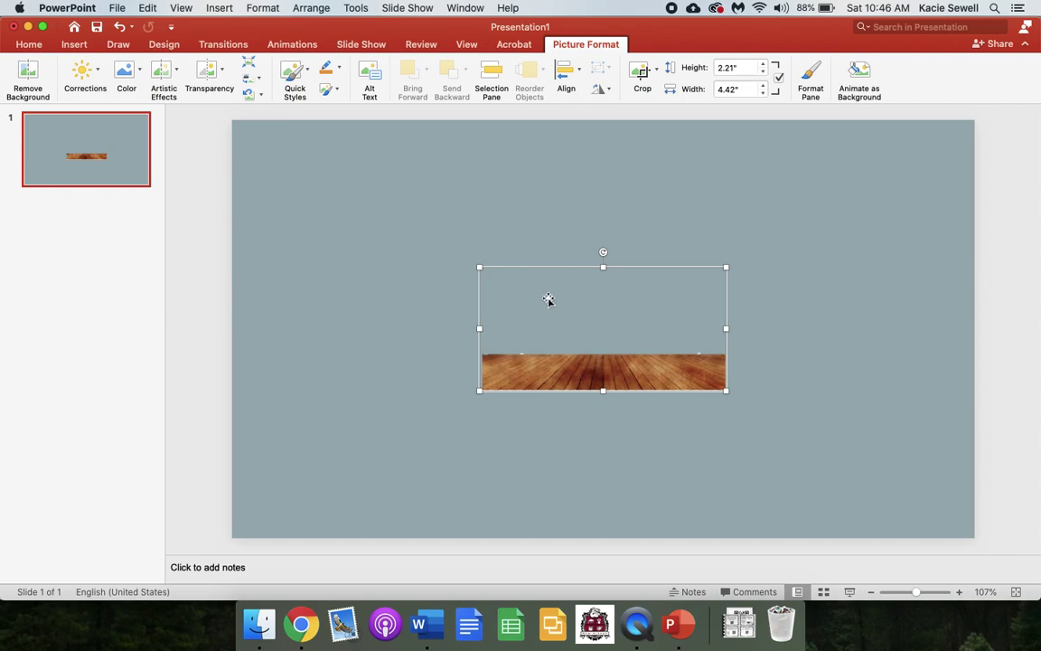
- Cut the floor picture from the PowerPoint slide, switch to the classroom presentation in Google Slides, and paste it onto slide 2
key(Delete)
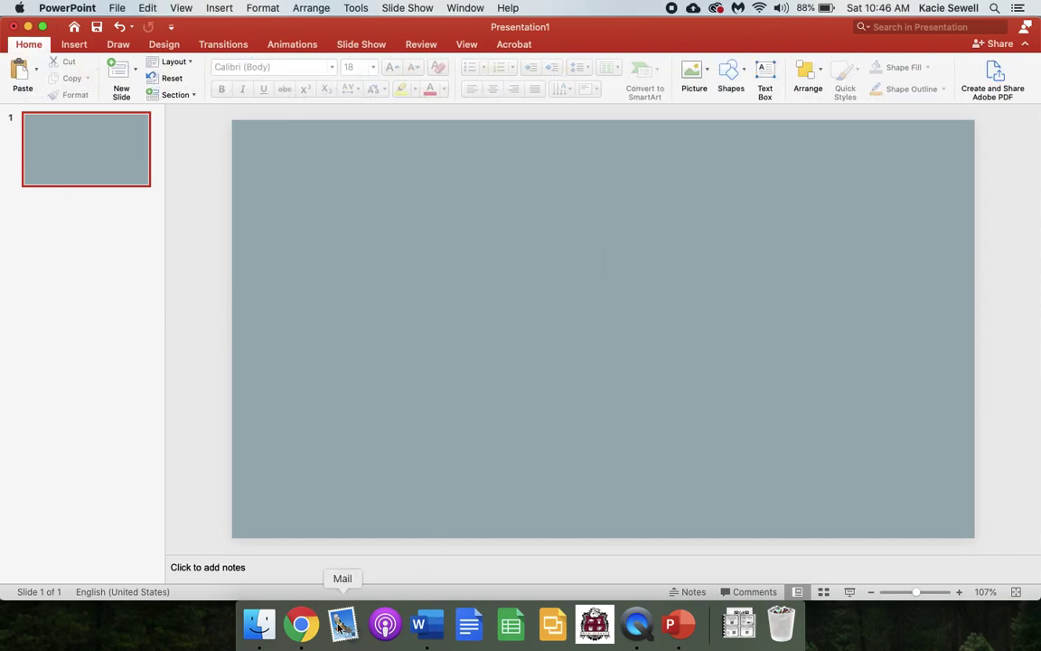
click(289, 621)
click(139, 37)
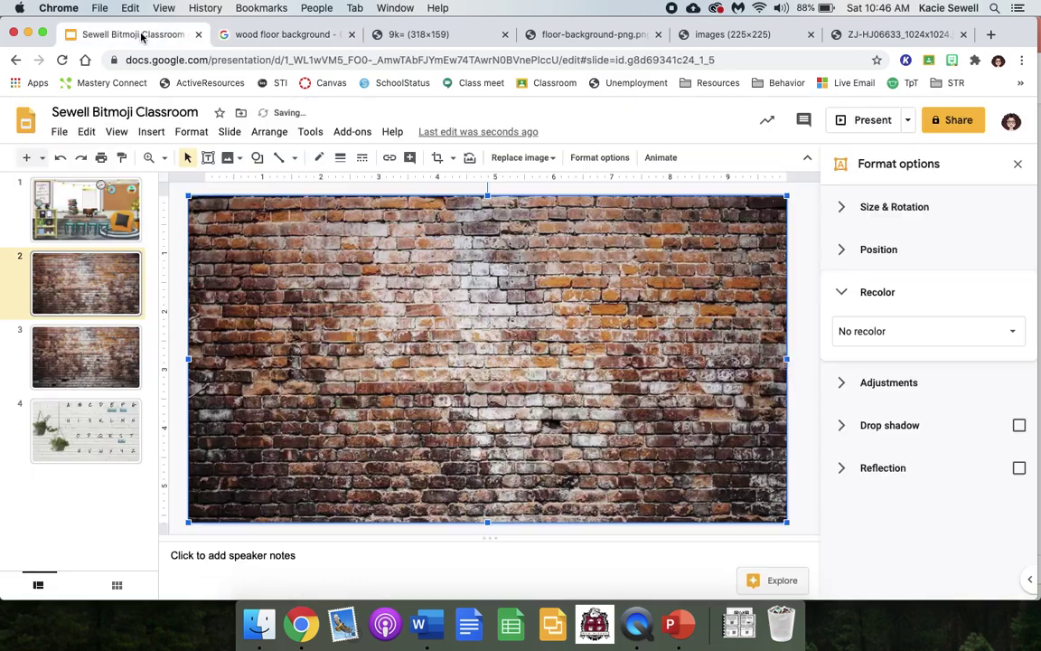
key(super+v)
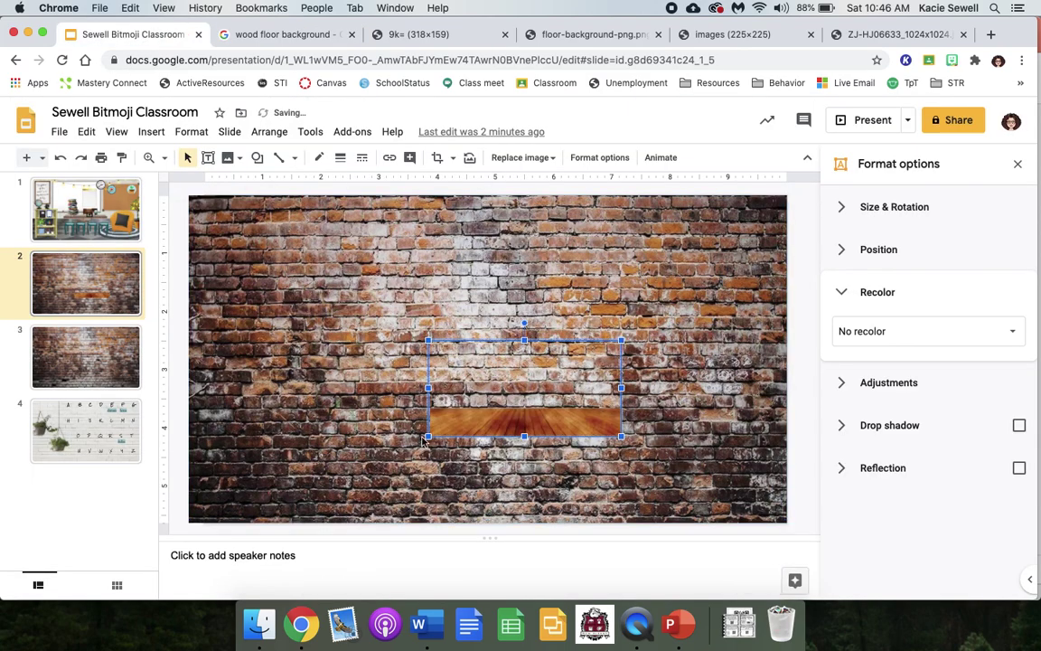
- Enlarge the floor picture to the full width of slide 2 and align its lower edge with the slide's bottom edge
drag(433, 437, 200, 485)
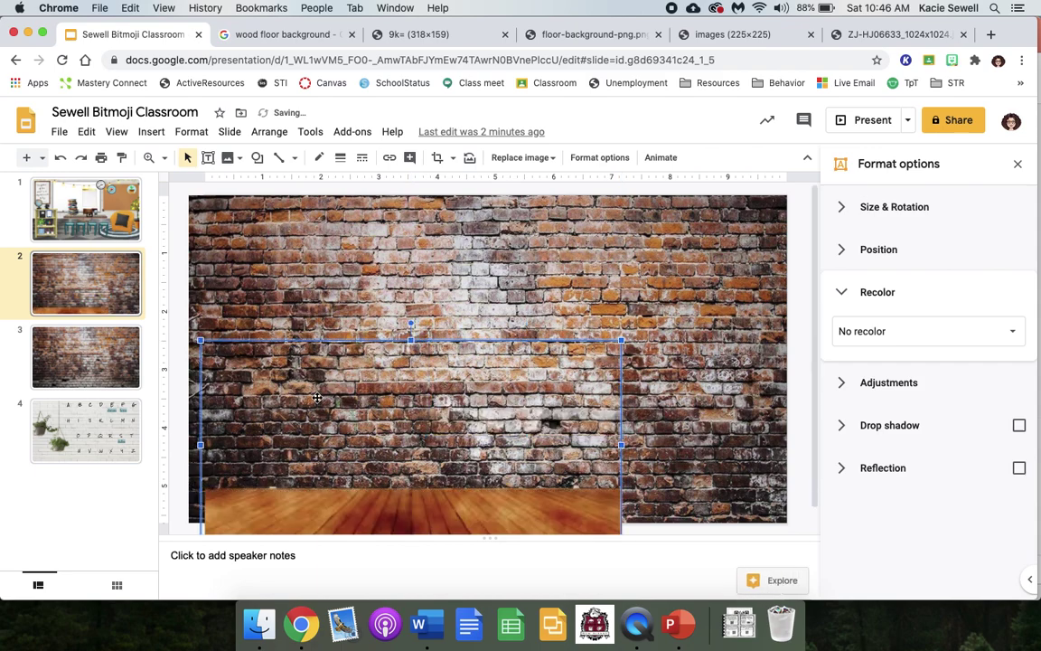
mouse_move(286, 358)
mouse_down()
mouse_move(283, 313)
mouse_move(305, 373)
mouse_move(294, 341)
mouse_up()
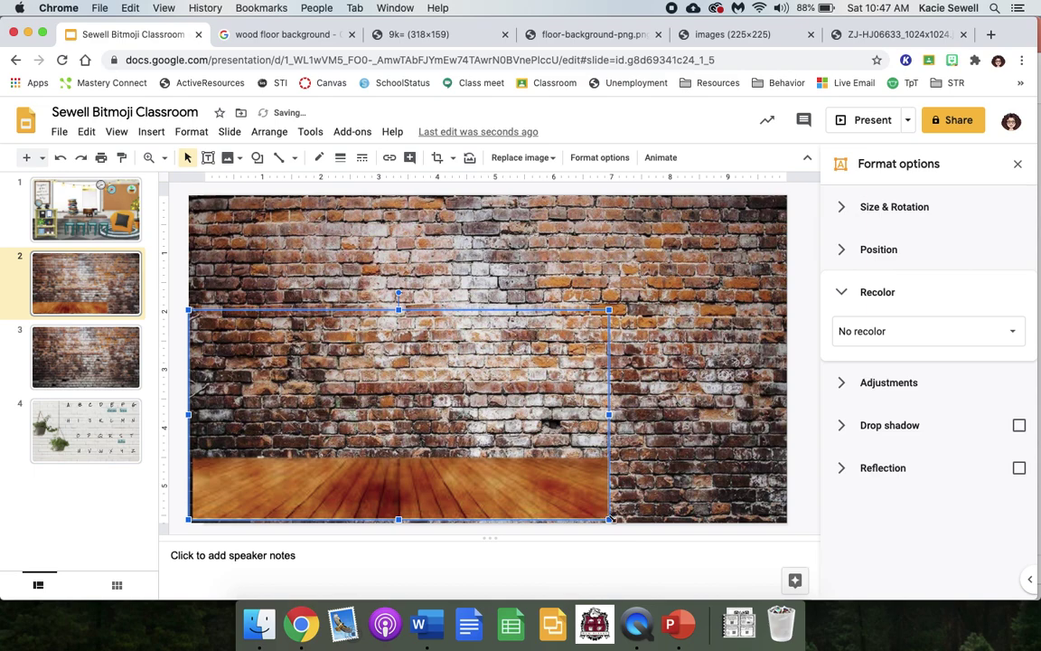
drag(611, 521, 786, 506)
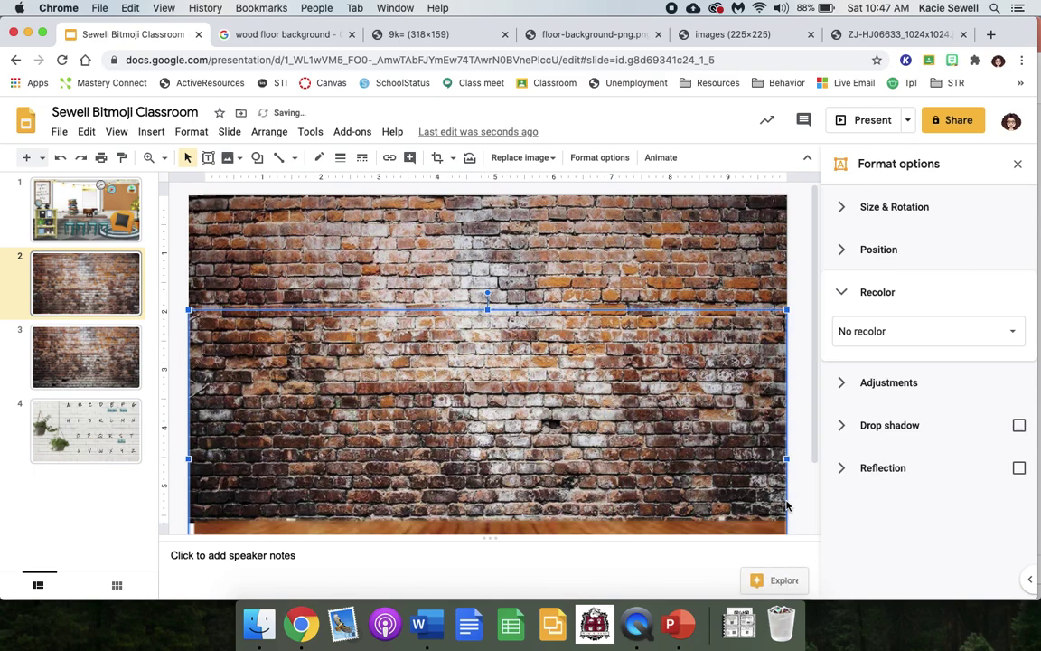
scroll(777, 498, down, 2)
drag(524, 477, 532, 398)
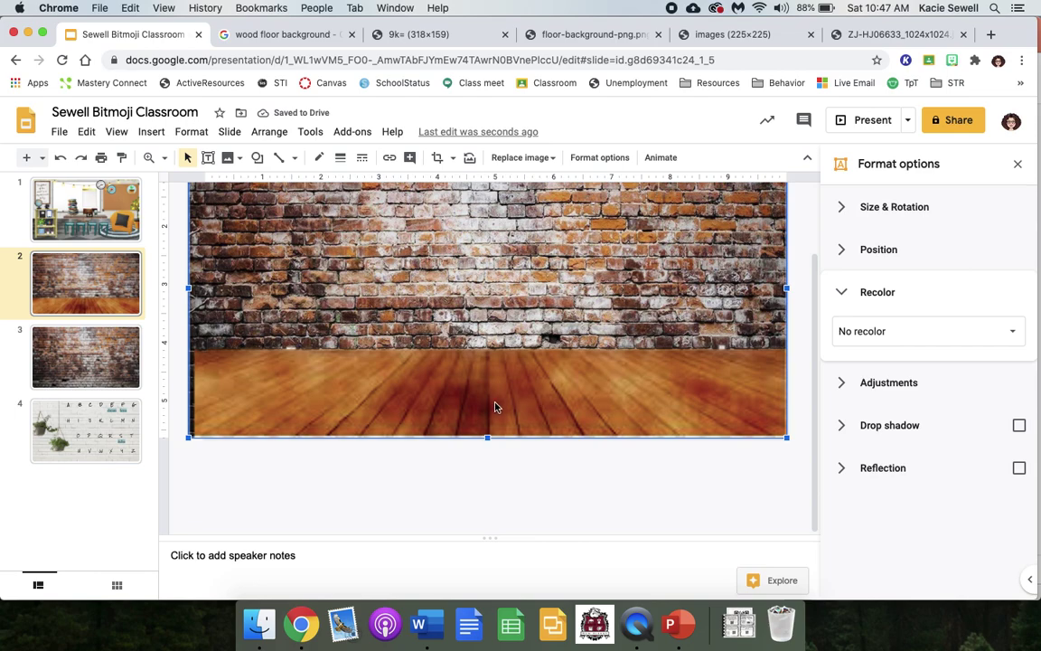
- Crop a thin strip off the left and right edges of the floor picture
click(437, 157)
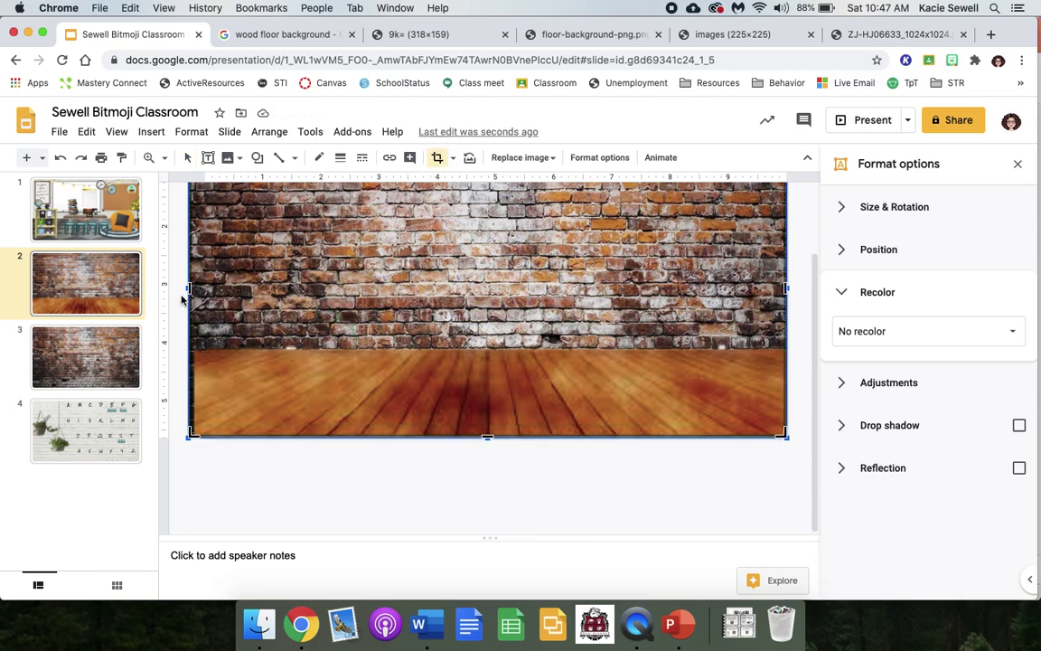
drag(192, 289, 196, 289)
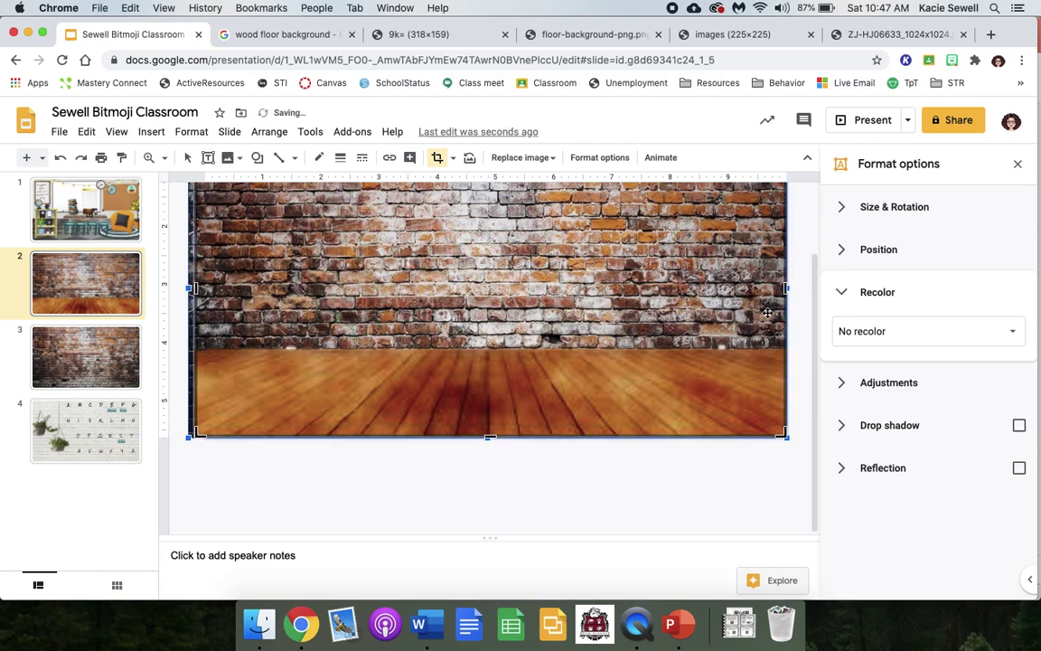
drag(785, 289, 783, 288)
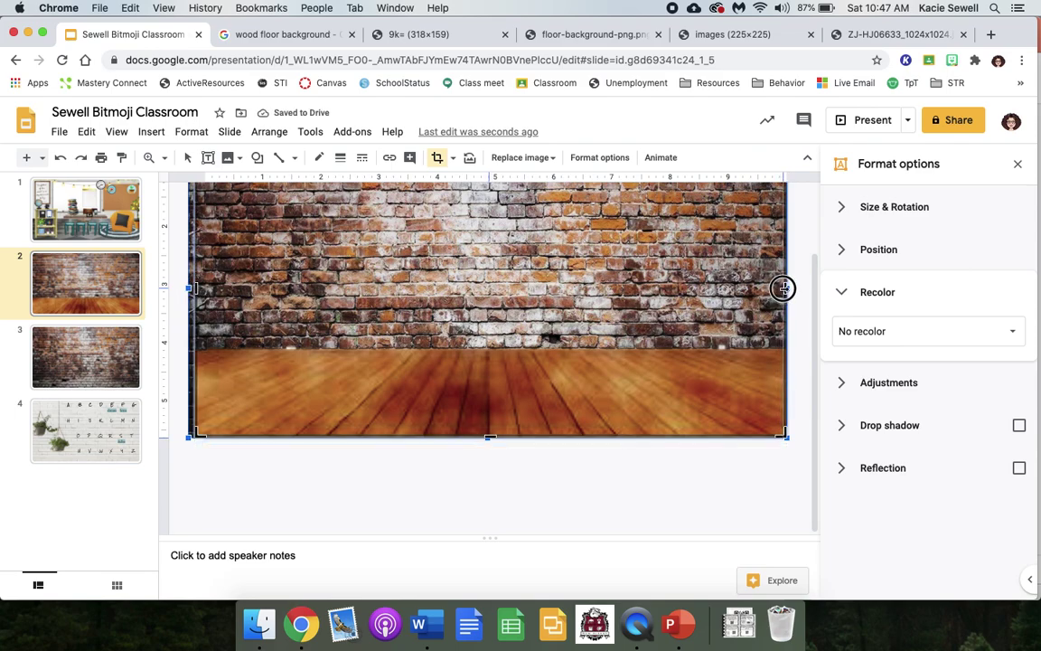
click(437, 159)
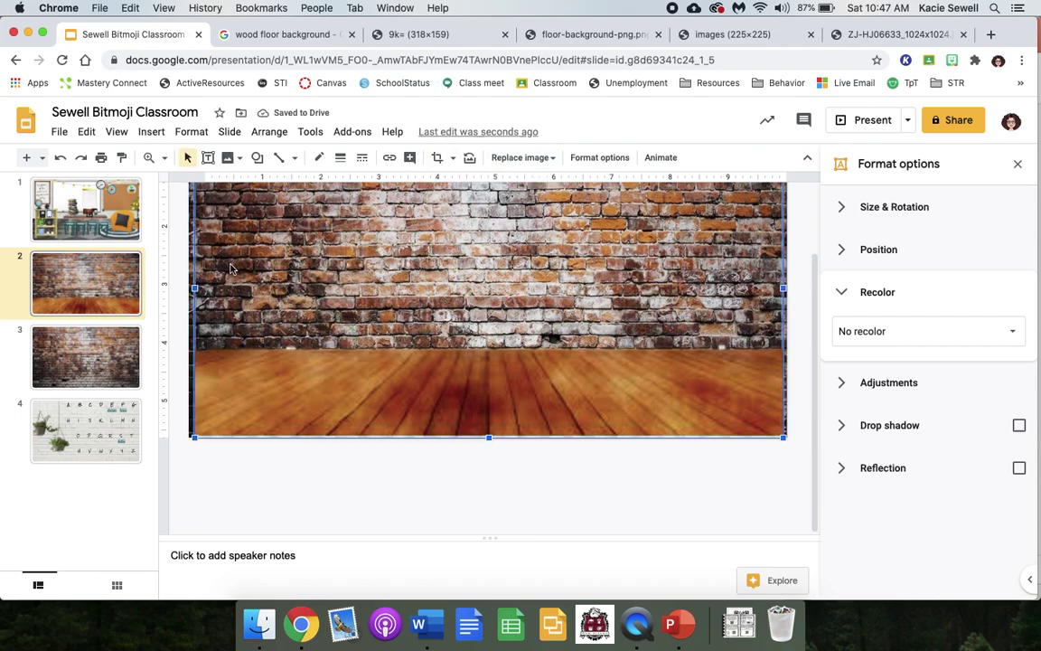
- Enlarge the cropped floor picture to span the full slide width again, flush with the slide's bottom edge
drag(192, 438, 186, 441)
mouse_move(385, 384)
mouse_down()
mouse_move(390, 377)
mouse_move(390, 387)
mouse_up()
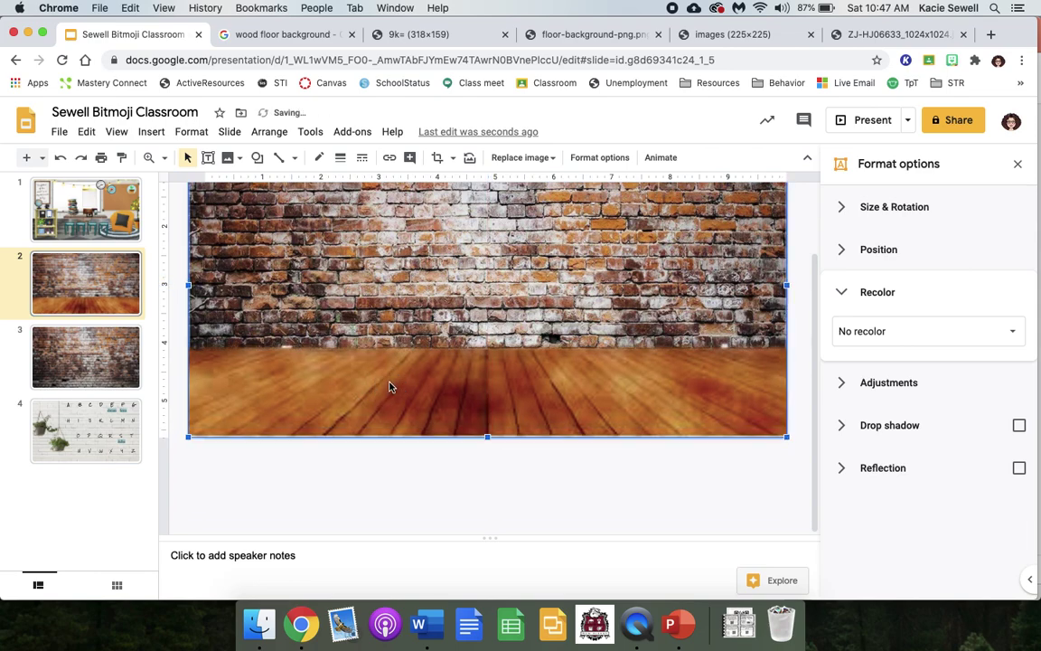
click(395, 478)
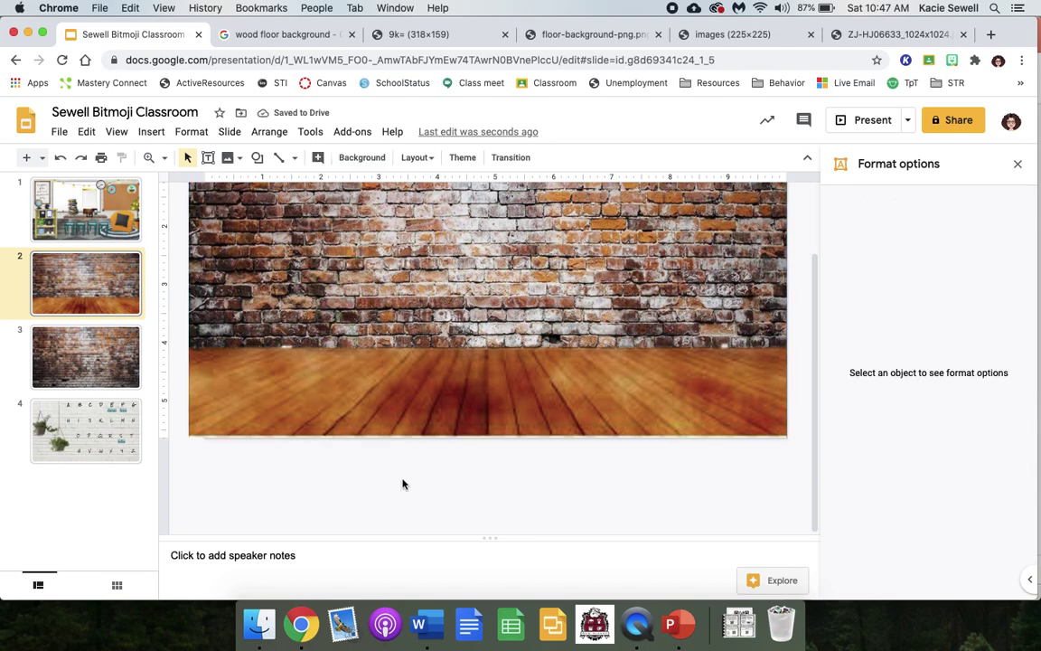
scroll(452, 292, up, 2)
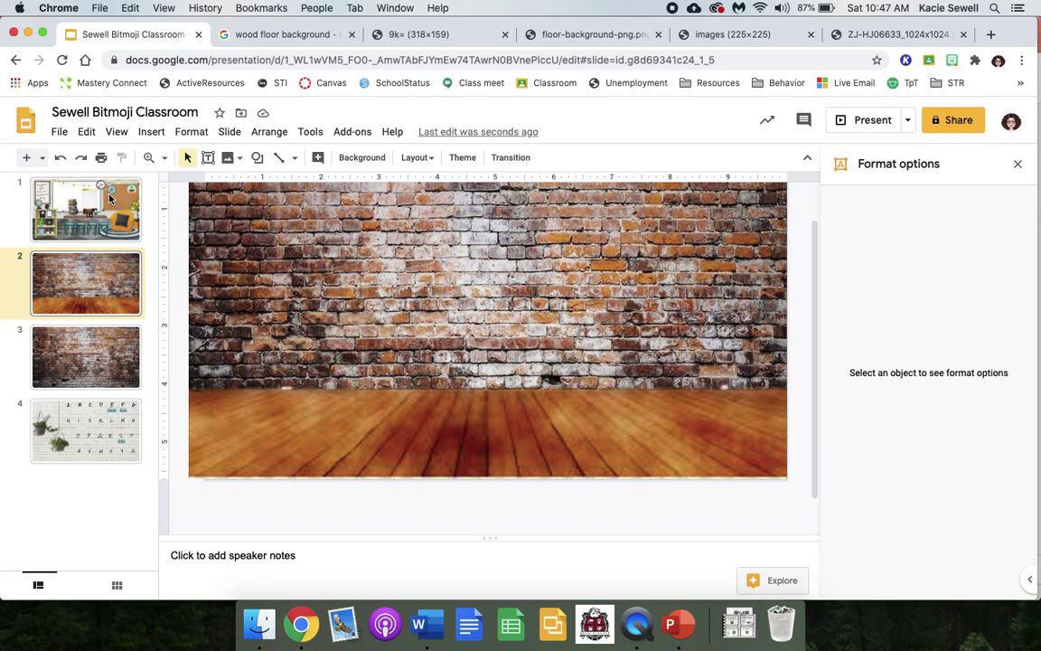
- Copy the whiteboard from slide 1, paste it onto slide 2, and move it to the upper-left area of the brick wall
click(94, 222)
click(384, 259)
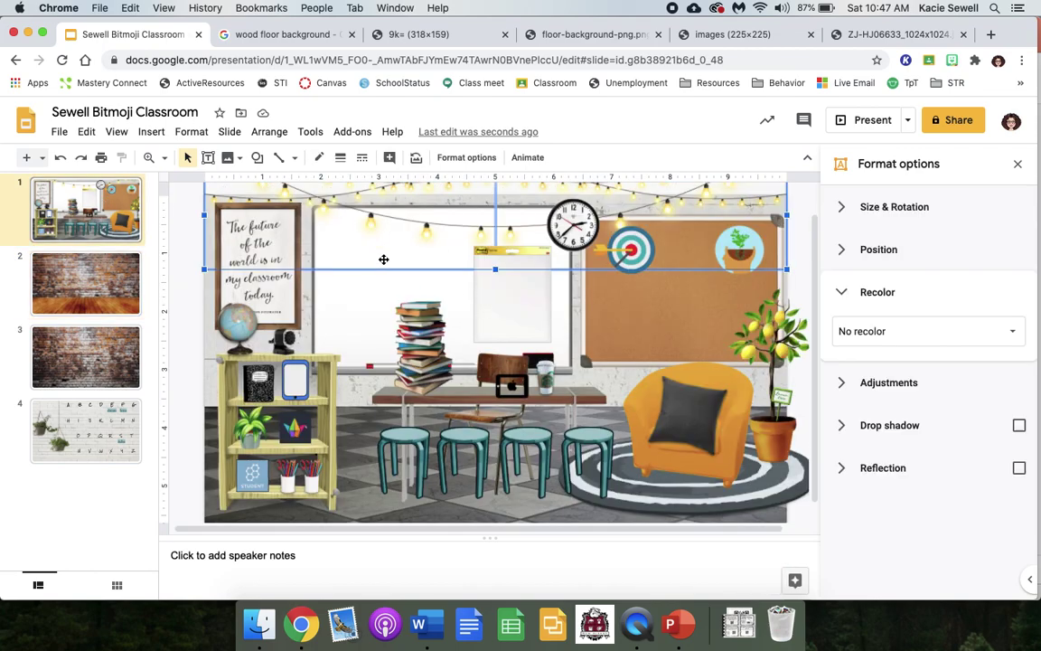
click(352, 311)
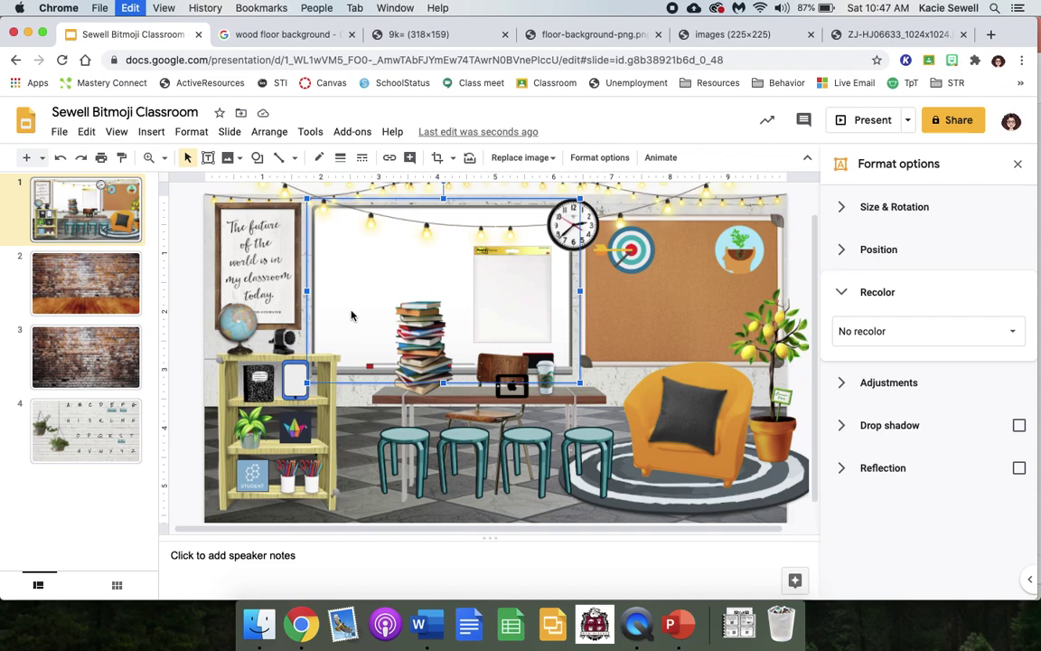
scroll(181, 310, down, 1)
click(79, 295)
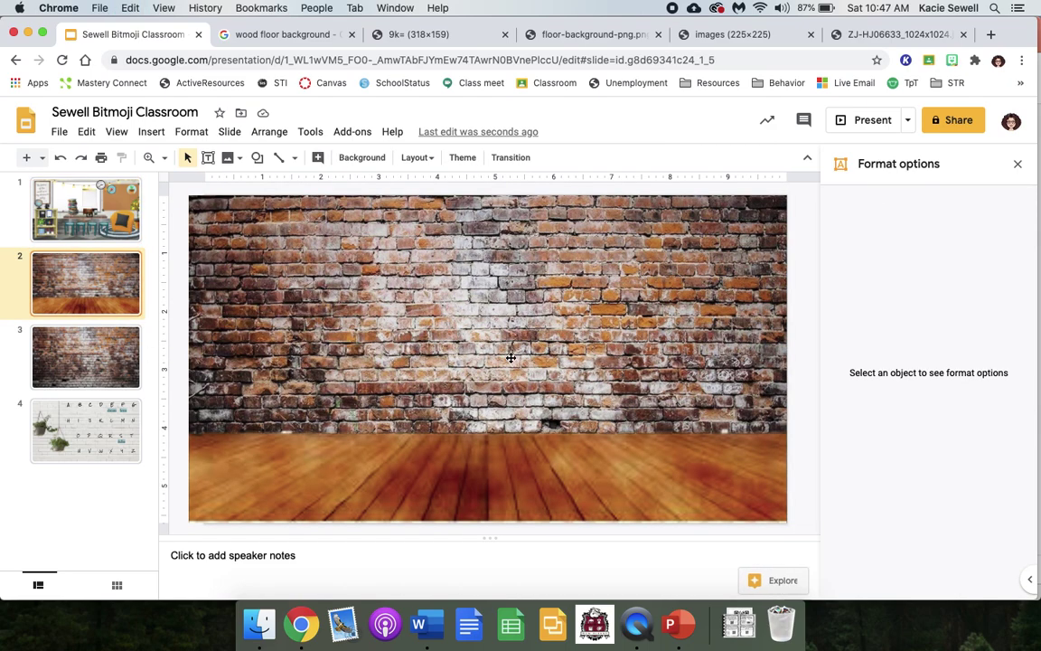
click(461, 318)
key(ctrl+v)
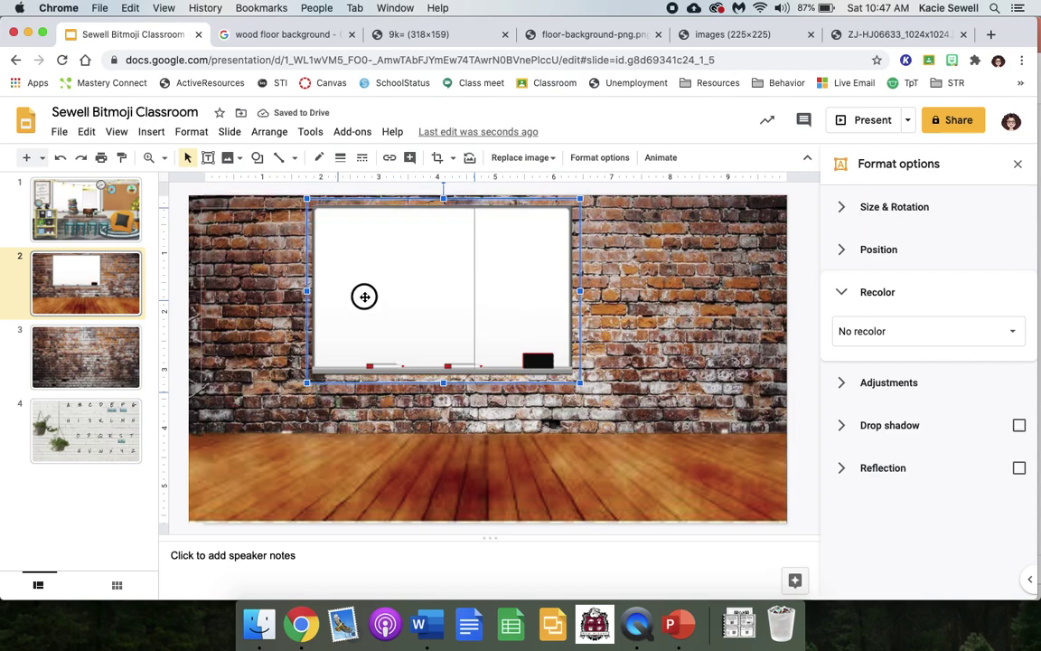
drag(364, 297, 249, 303)
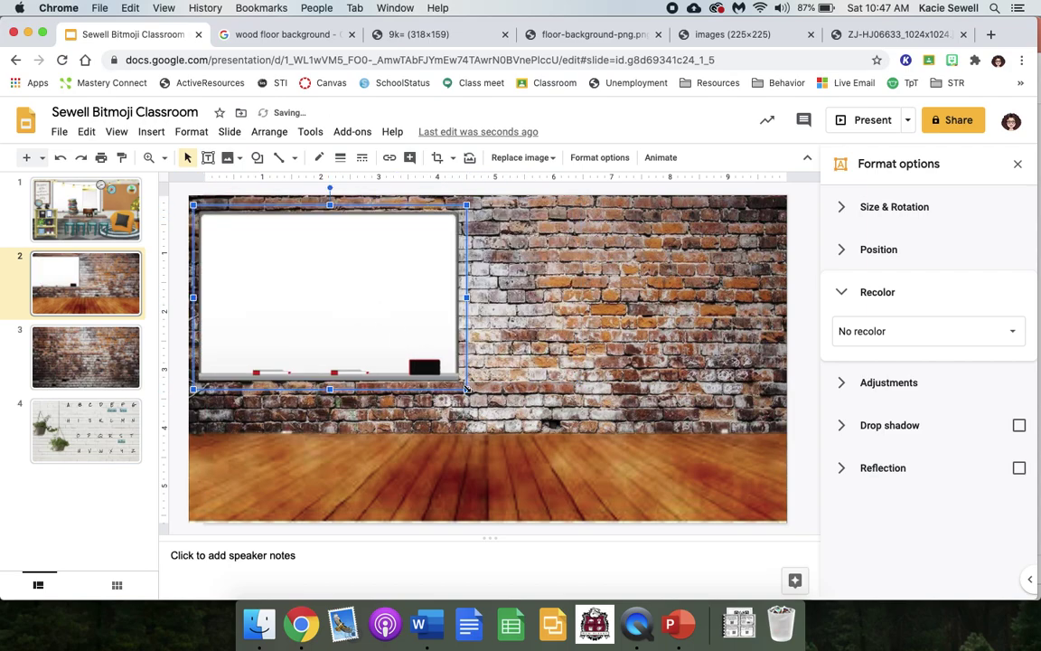
- Enlarge the whiteboard slightly on slide 2, and copy the corkboard from slide 1 onto the same slide
drag(466, 388, 495, 400)
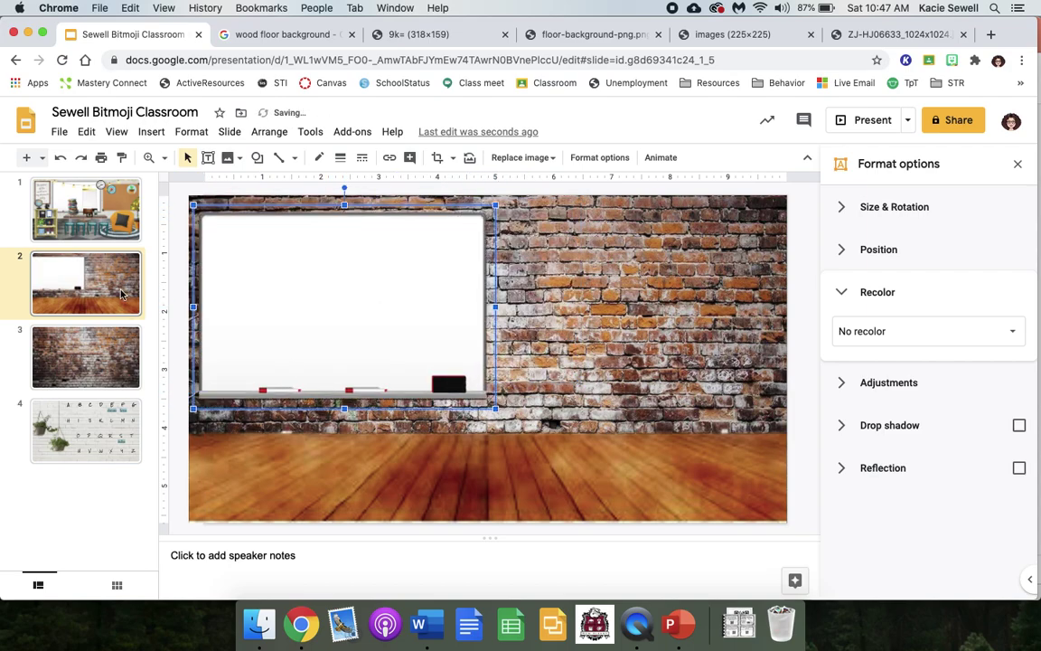
click(61, 215)
click(680, 334)
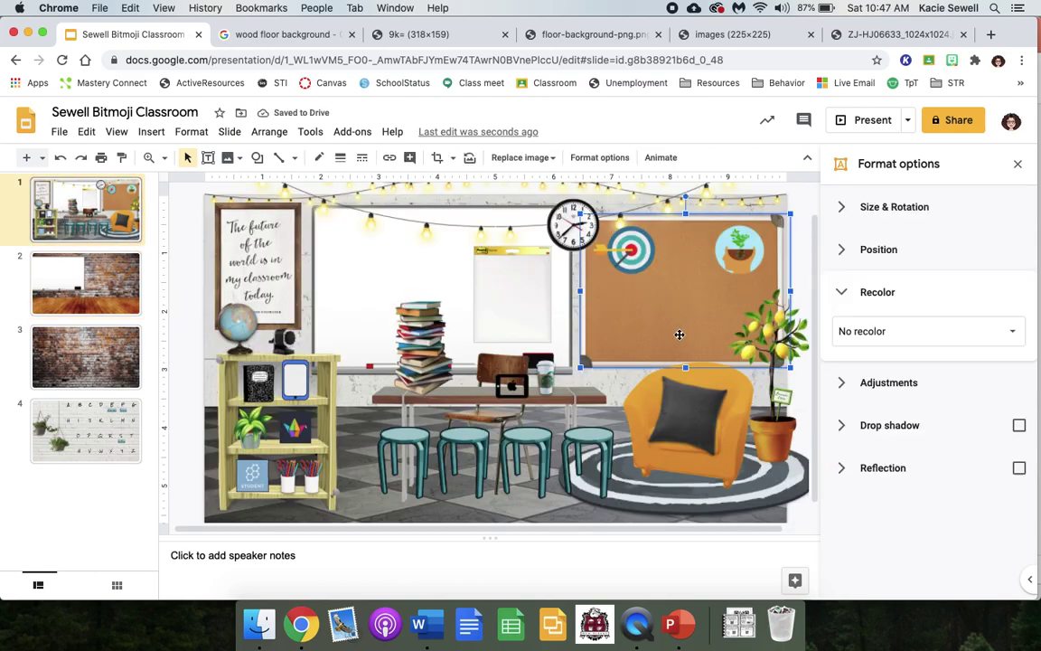
key(super+c)
click(106, 274)
key(super+v)
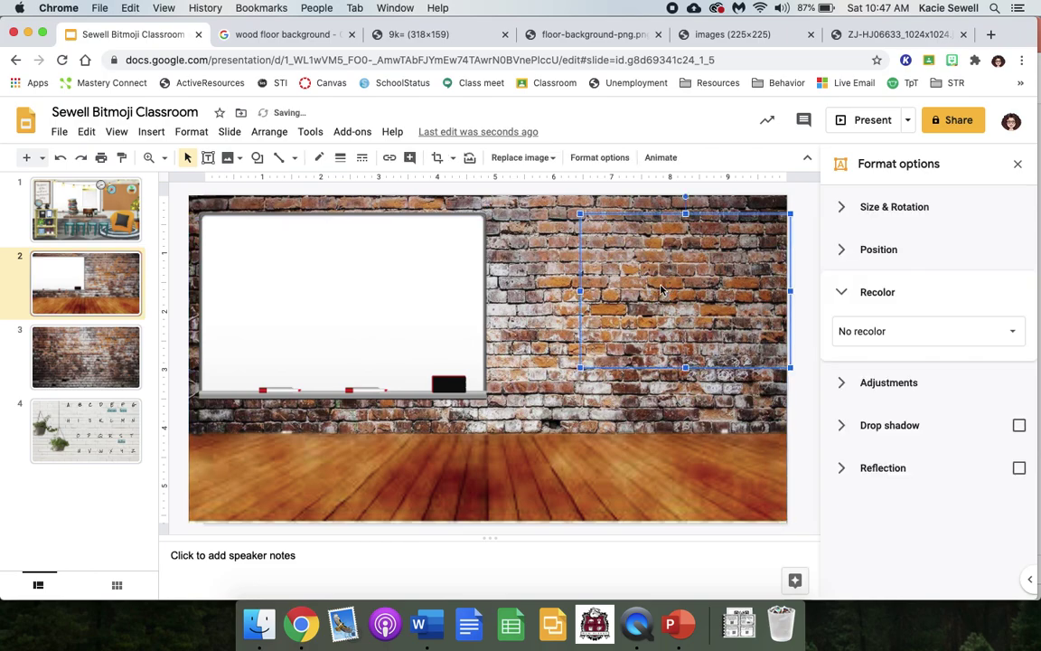
- Move the corkboard beside the whiteboard, enlarge it to nearly the whiteboard's height, and level the two boards
drag(653, 283, 541, 263)
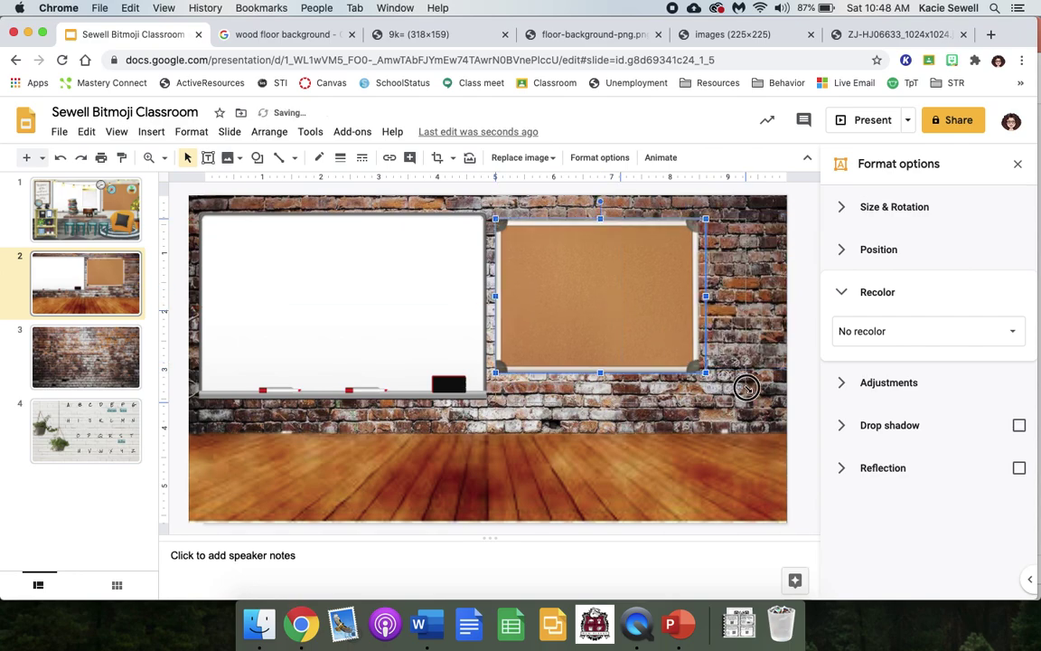
drag(707, 374, 744, 400)
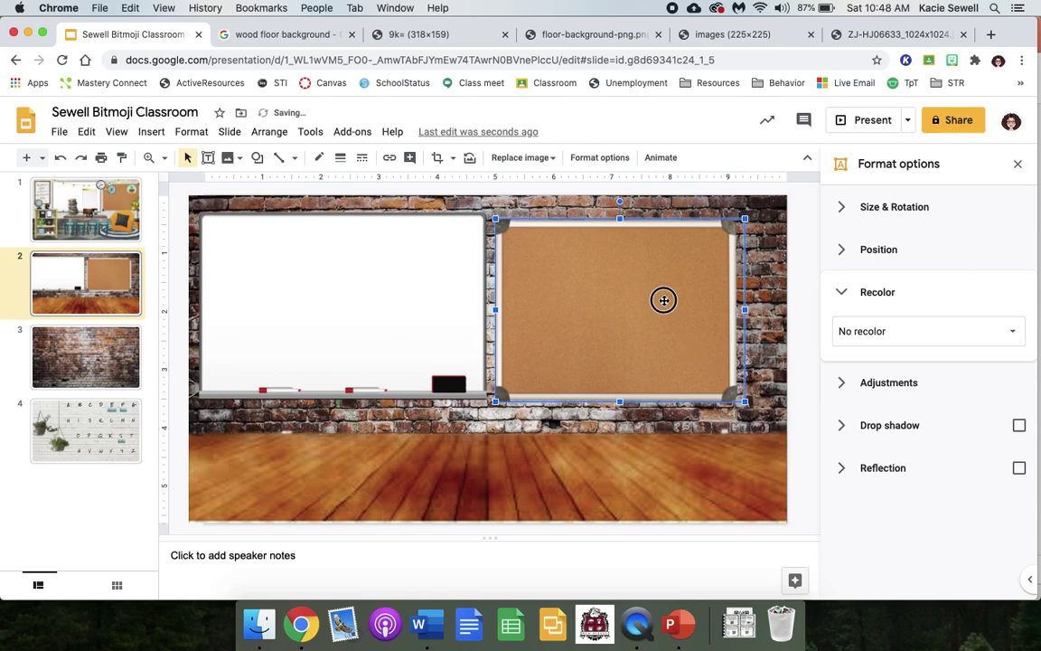
drag(665, 300, 666, 303)
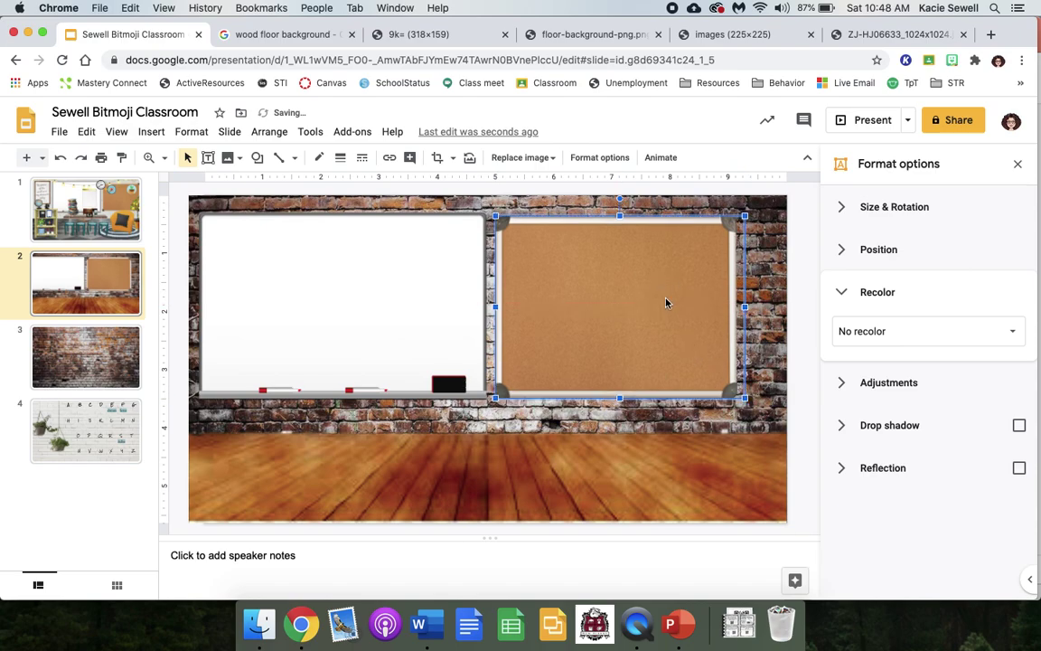
click(552, 469)
- With slide 1 open, search the Bitmoji extension for "school" and copy the image of the standing avatar holding an open red book
click(61, 230)
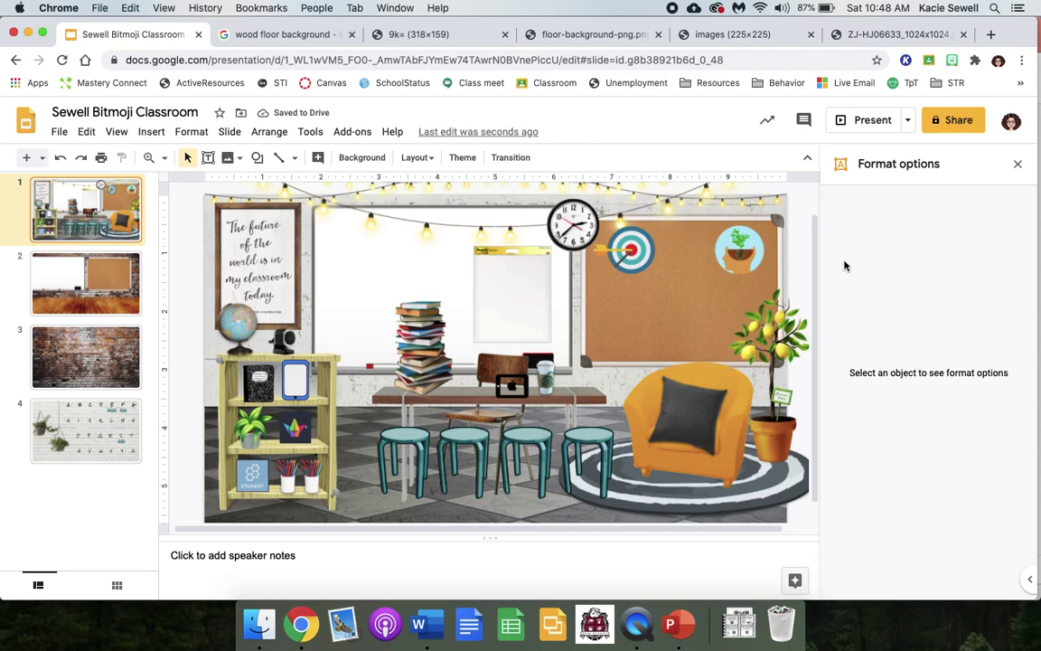
click(975, 61)
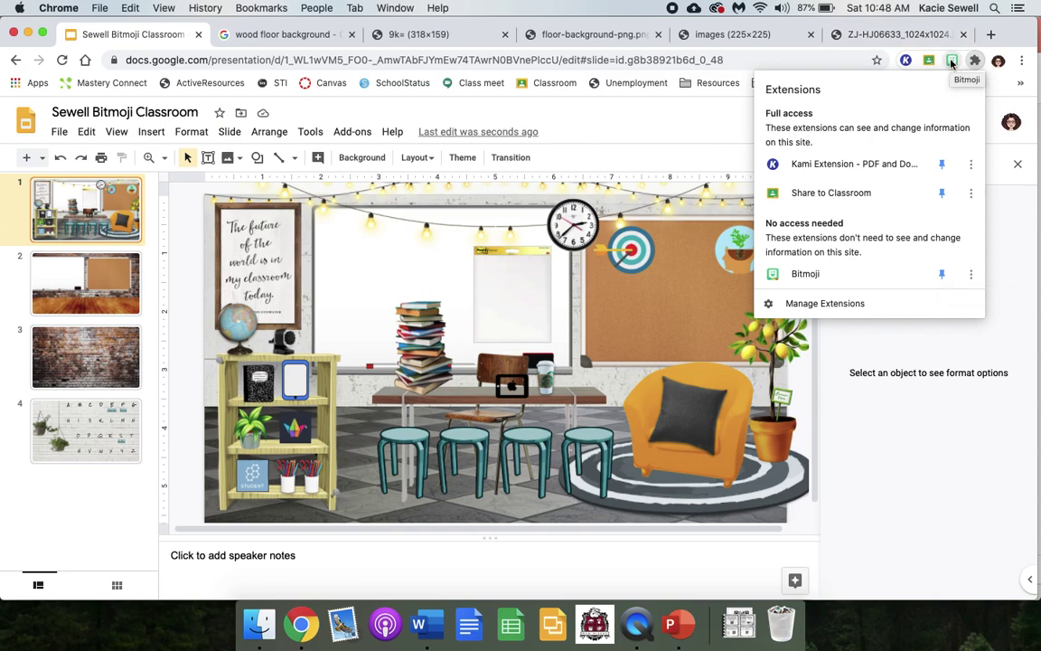
click(951, 61)
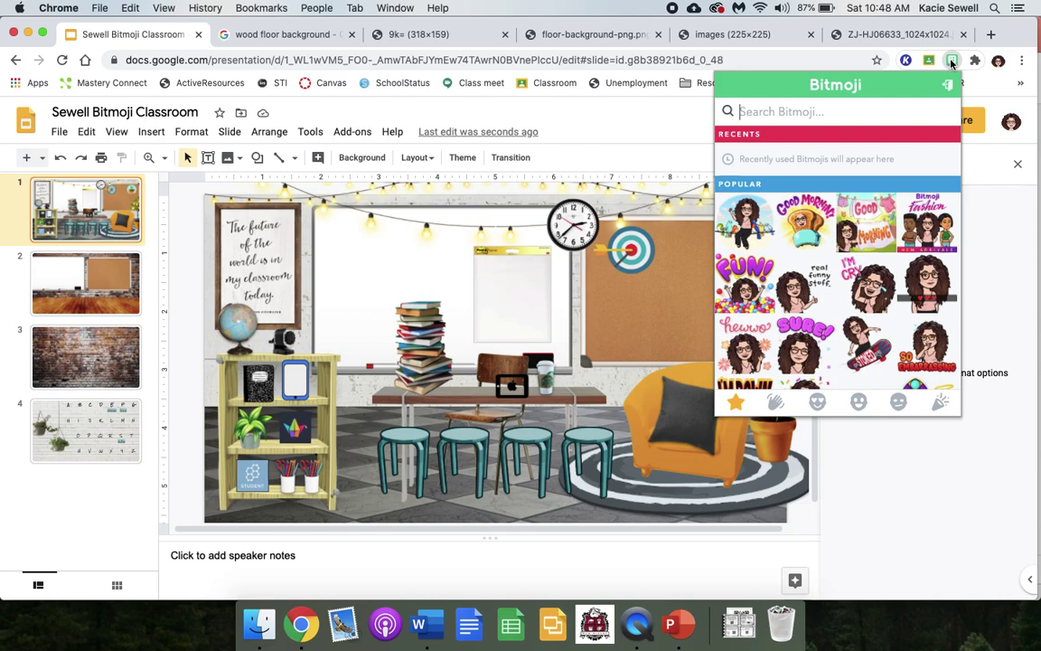
text(school)
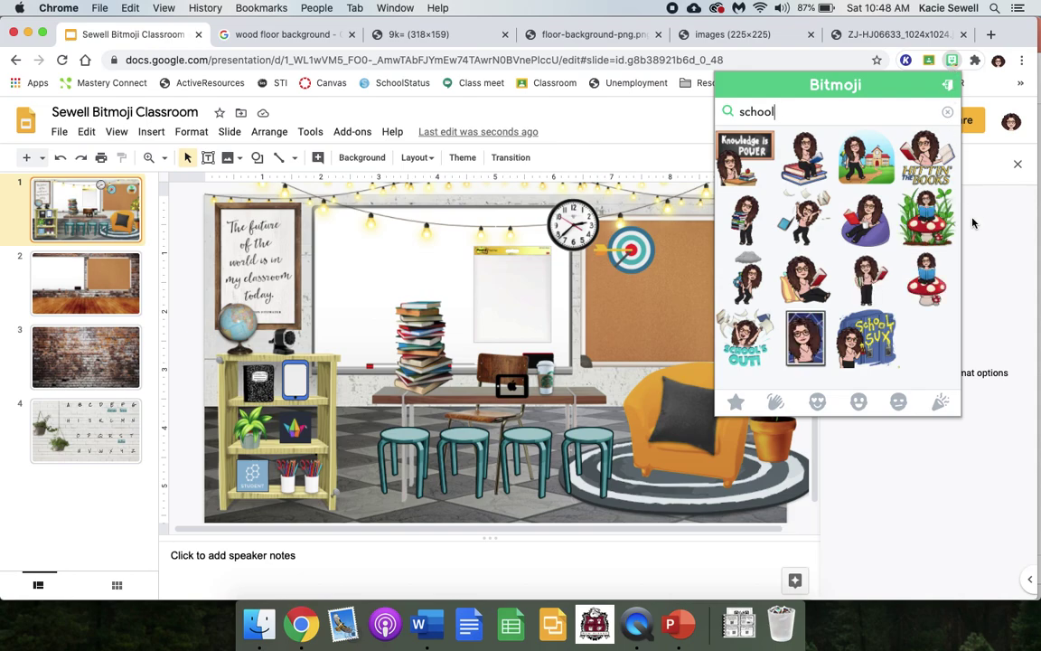
scroll(841, 298, down, 2)
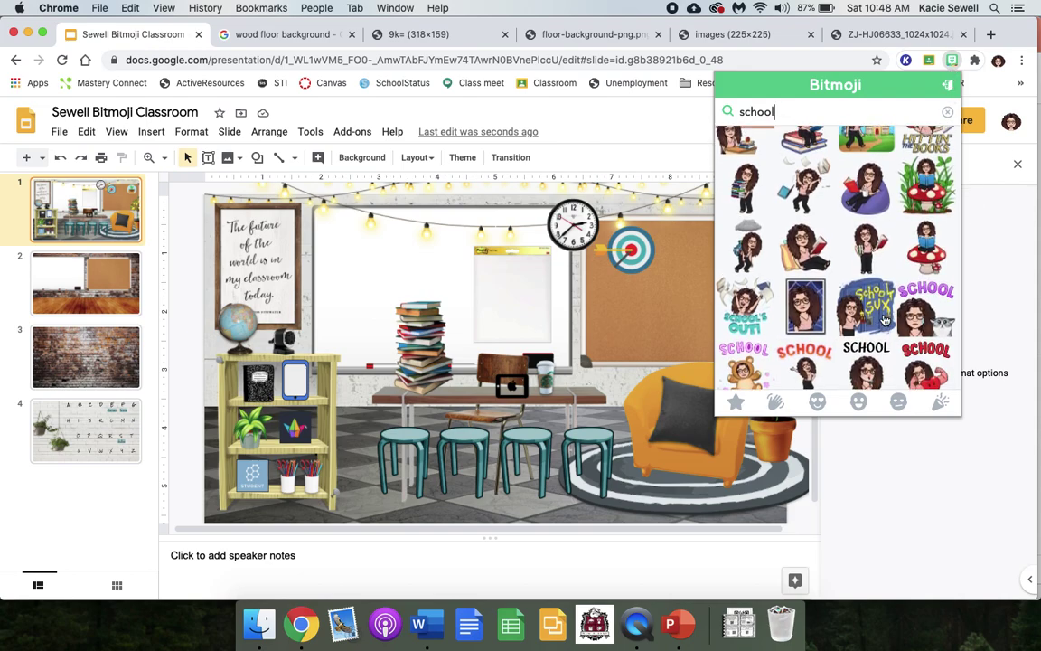
click(874, 253)
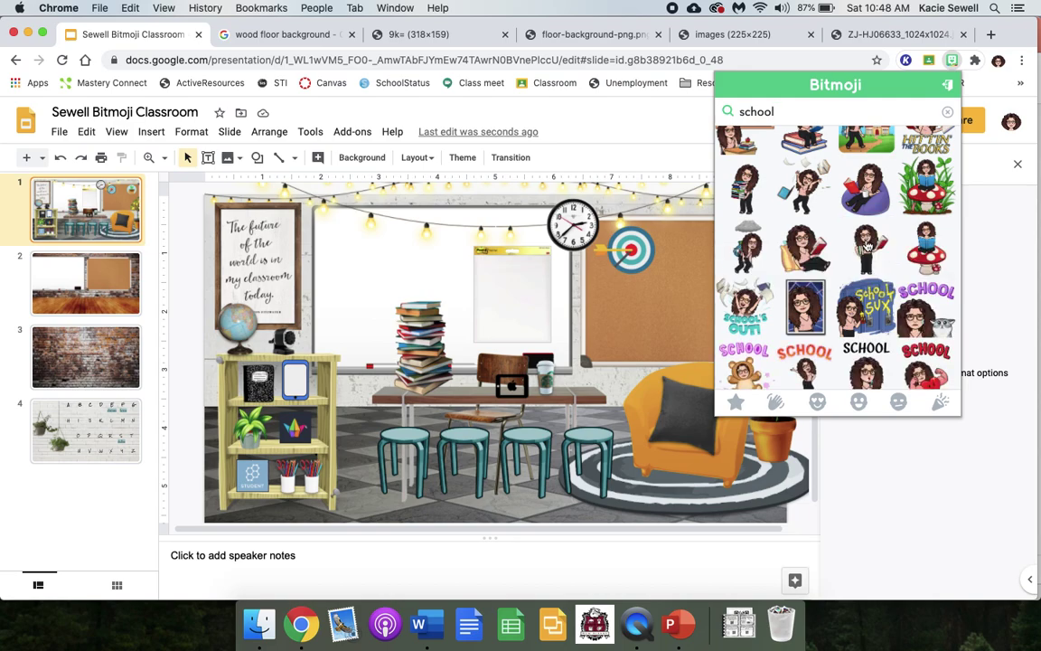
right_click(868, 245)
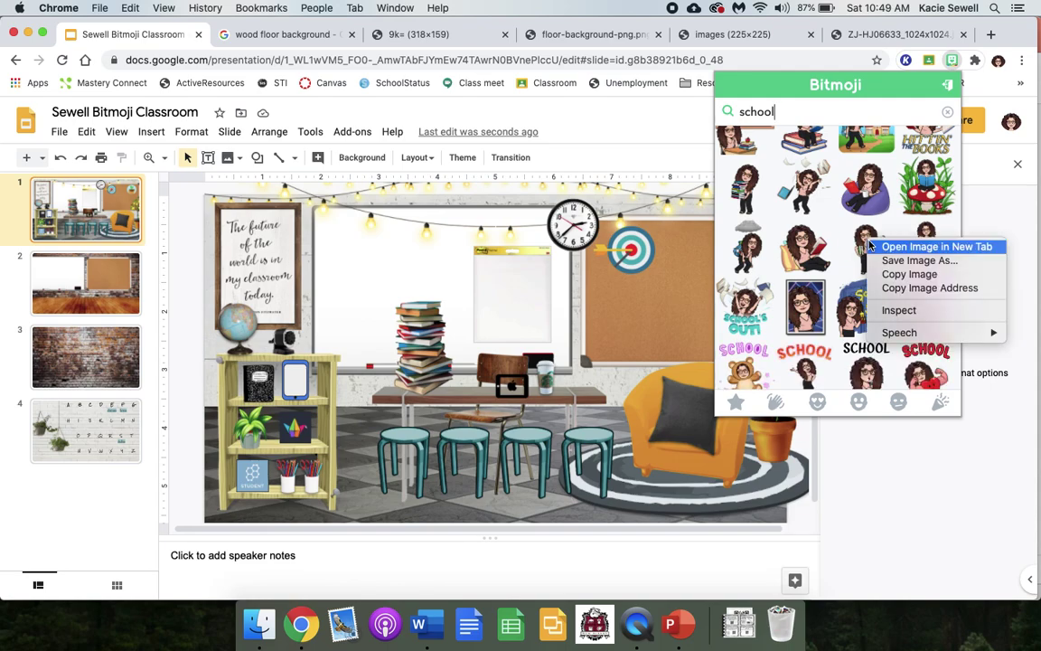
click(879, 275)
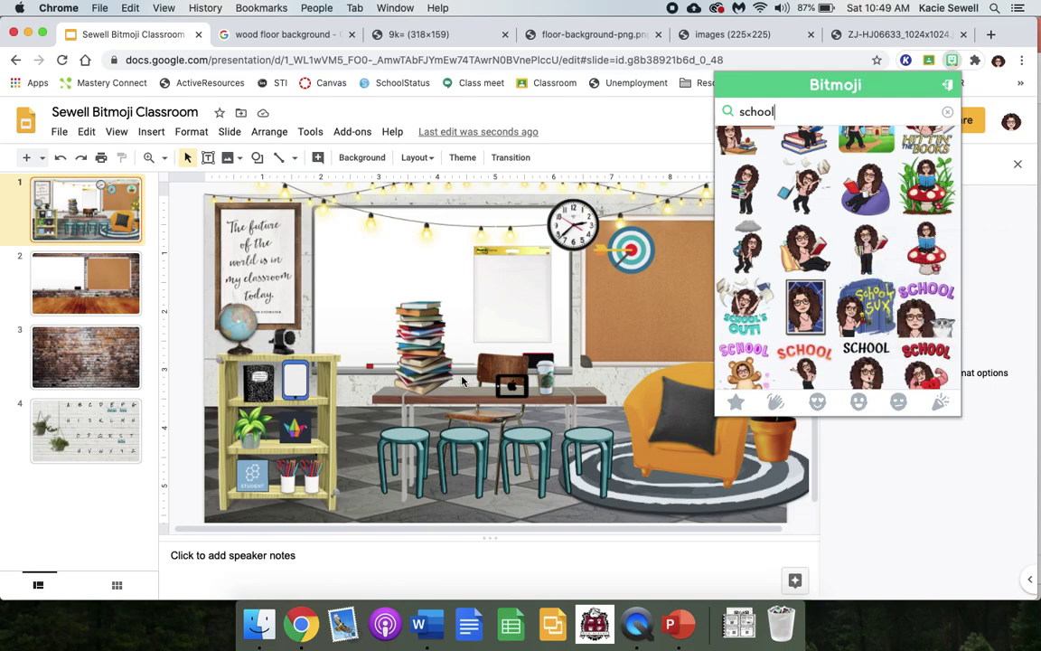
- Paste the copied Bitmoji onto slide 1 and position it in front of the table and stools
right_click(369, 365)
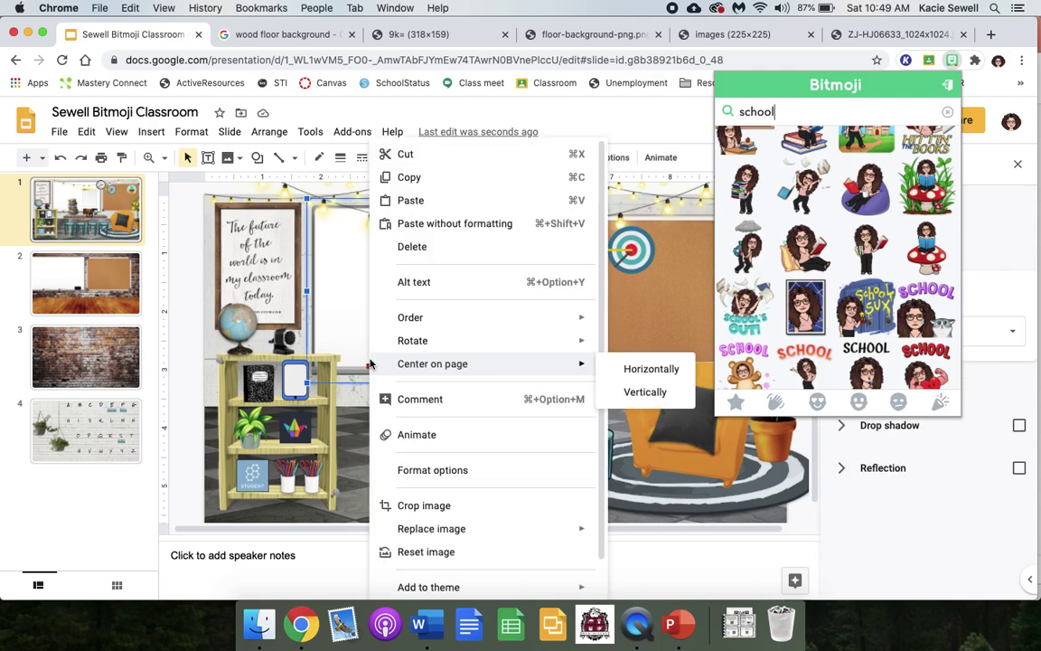
click(410, 200)
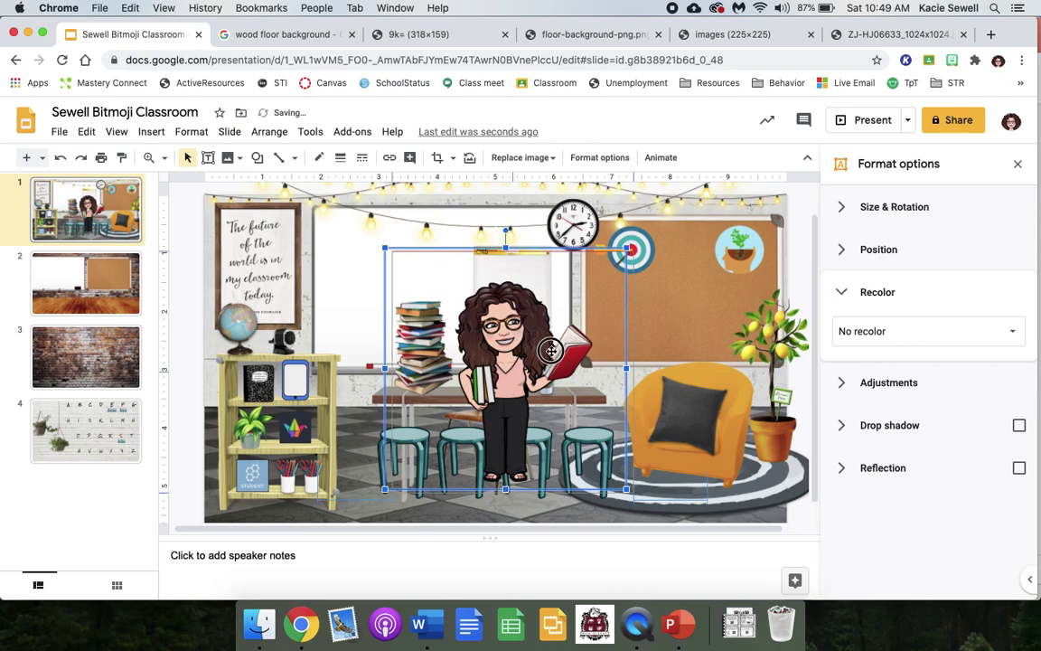
drag(526, 329, 558, 338)
- Crop the empty space off the left and right sides of the Bitmoji image, close to the figure
click(437, 158)
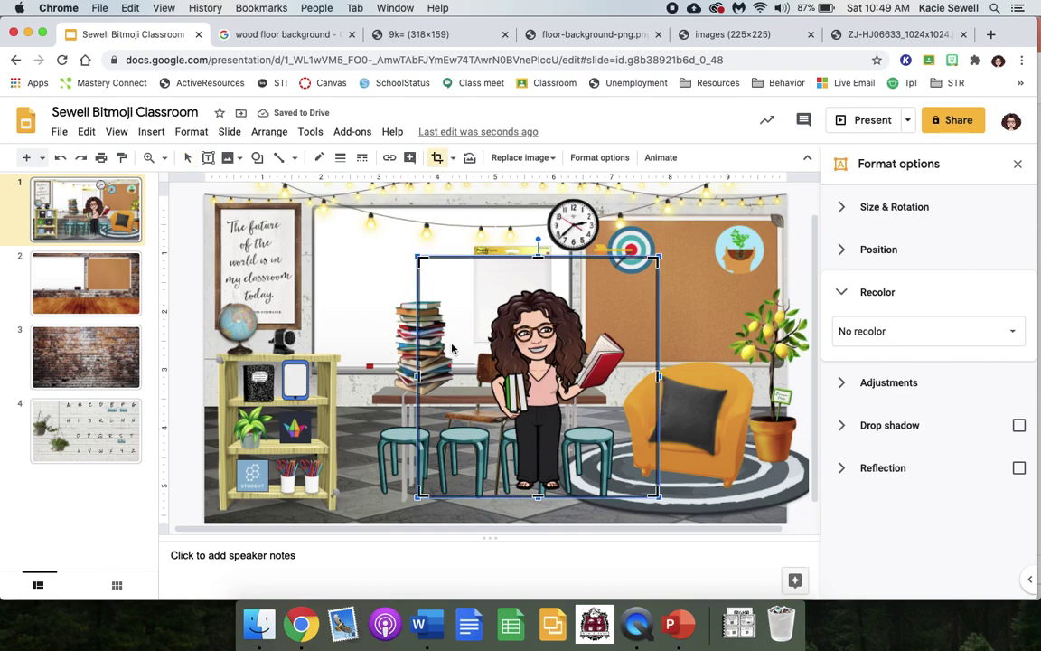
drag(420, 377, 479, 384)
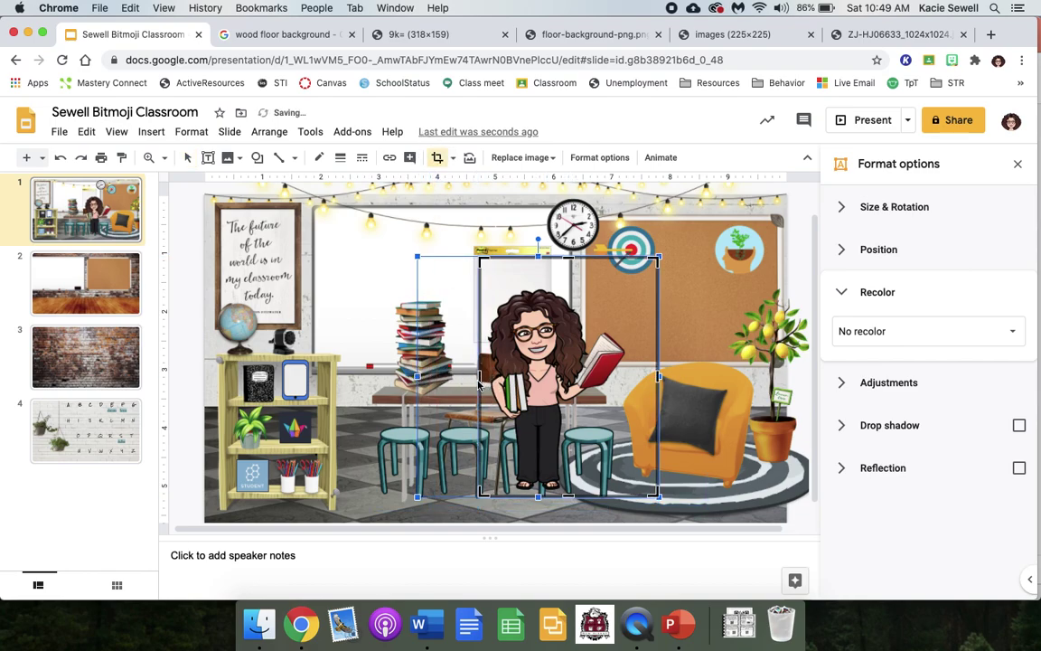
drag(657, 377, 626, 377)
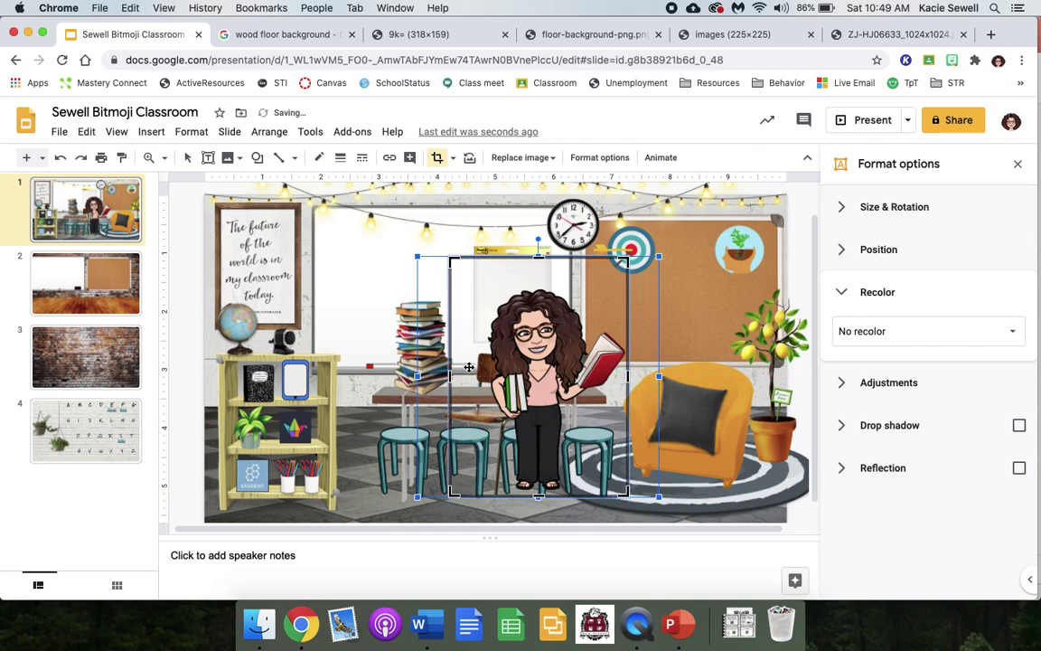
drag(449, 377, 486, 379)
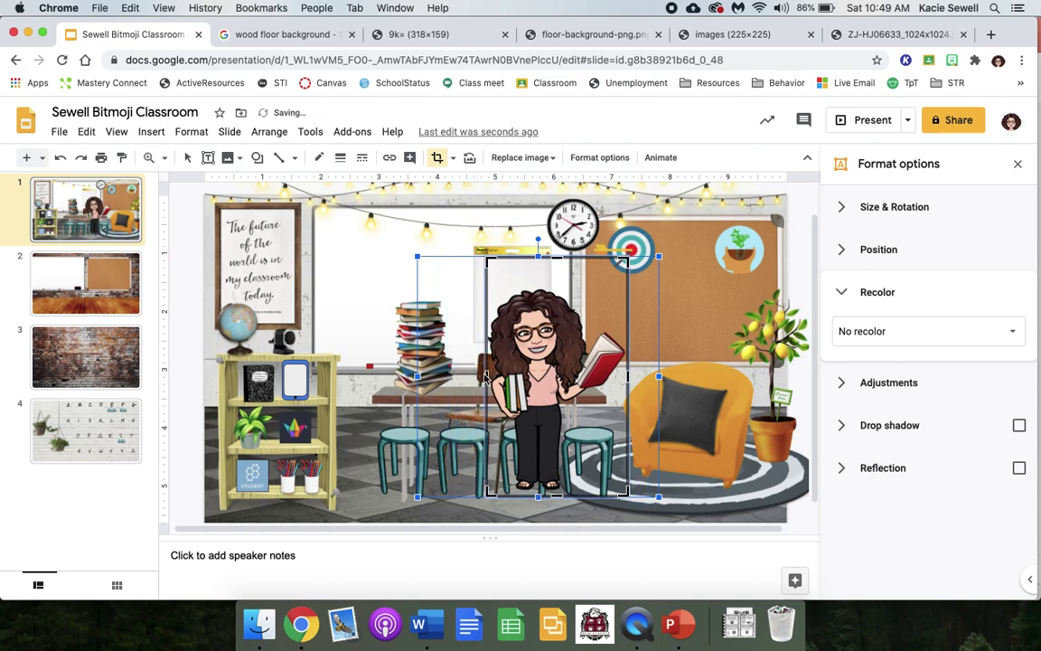
click(436, 158)
- Move the cropped Bitmoji, at its original size, onto the rug in front of the orange armchair
drag(626, 258, 612, 280)
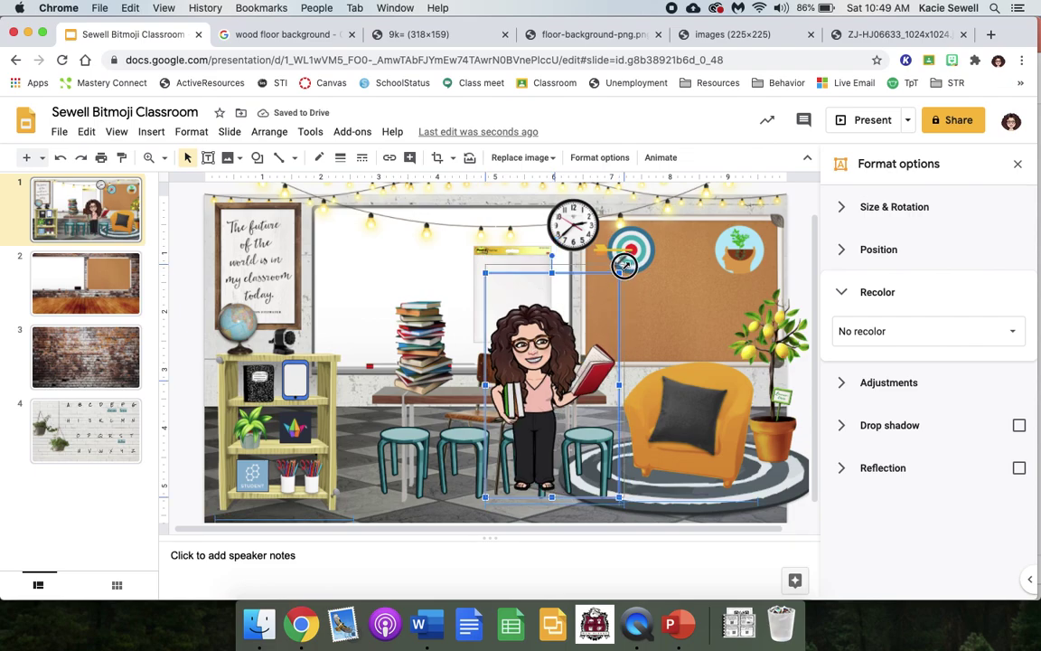
key(cmd+z)
drag(564, 334, 682, 328)
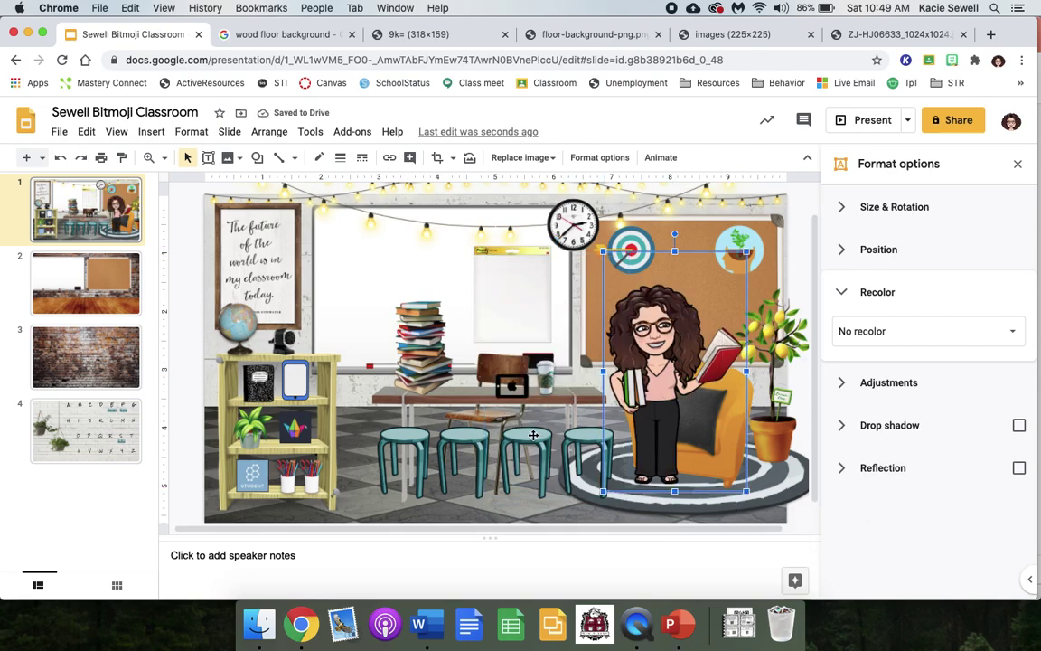
scroll(362, 433, down, 2)
click(185, 434)
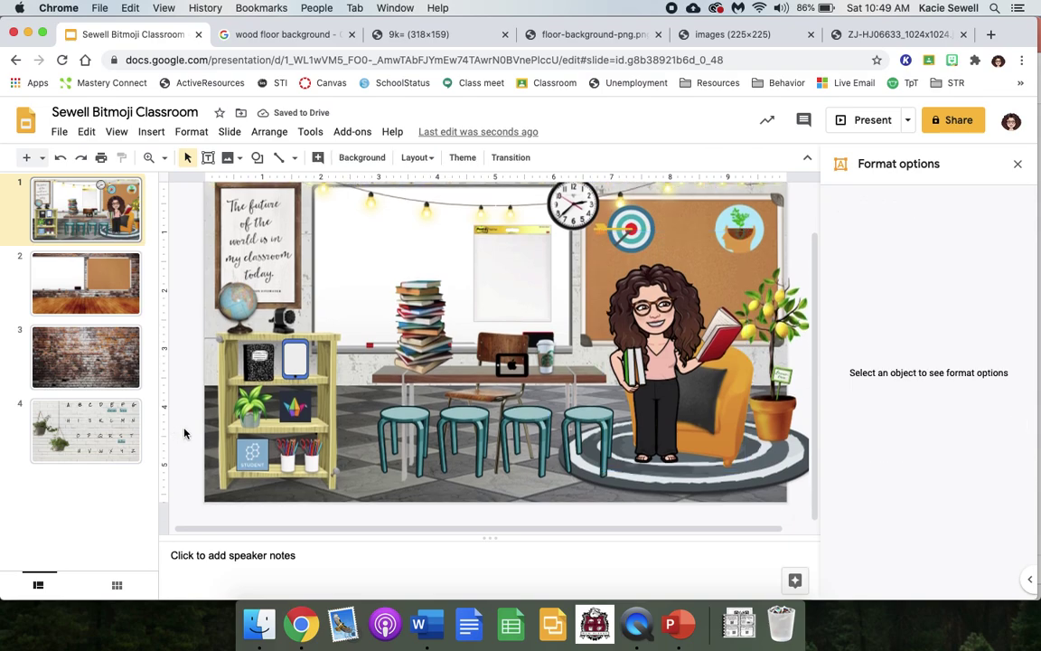